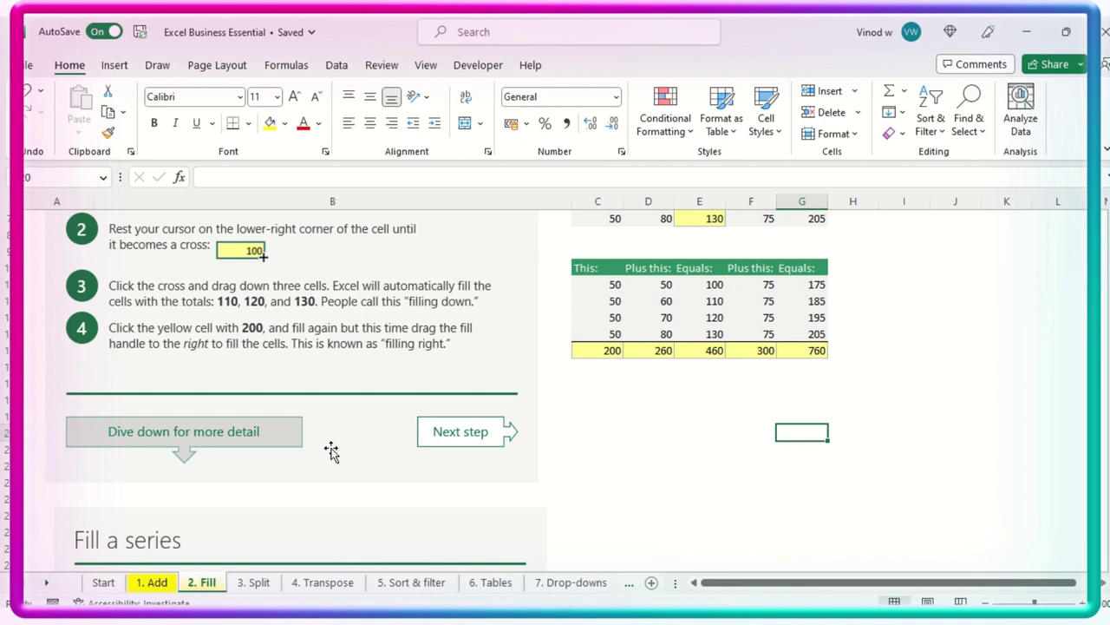
# Open the 3. Split worksheet and review its email table and the instructions for filling in first names
pyautogui.click(495, 436)
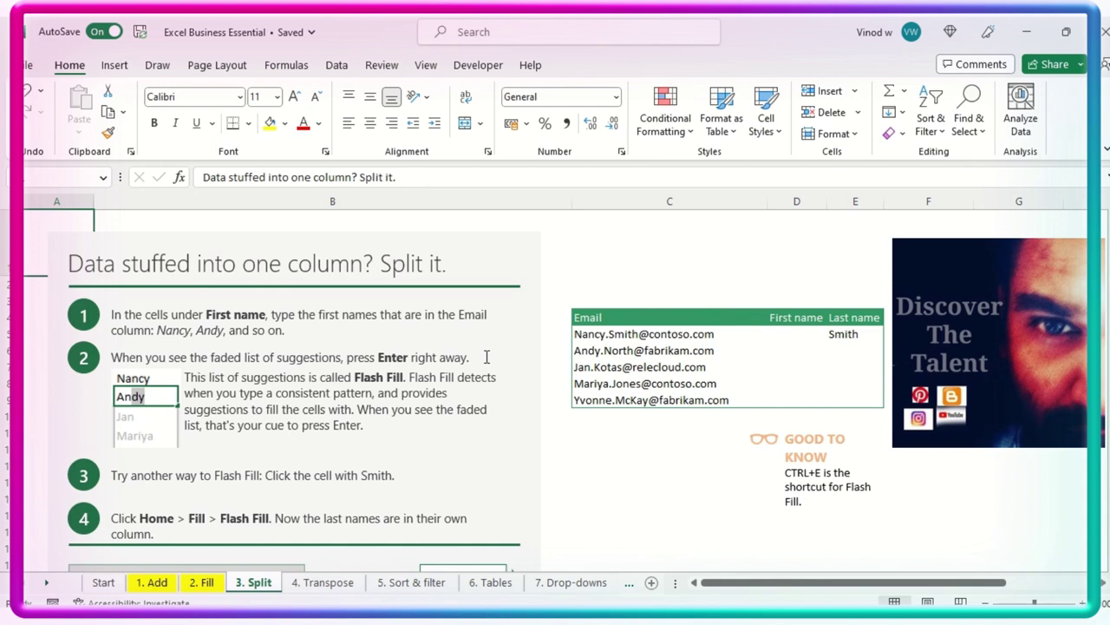
pyautogui.scroll(-6, 486, 356)
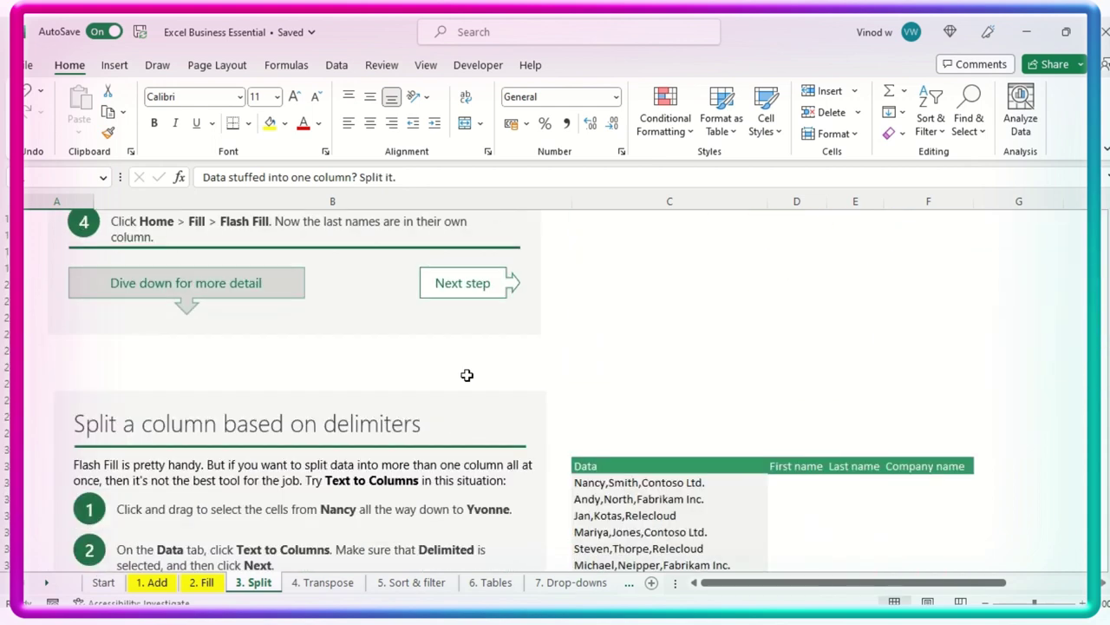
pyautogui.scroll(5, 465, 373)
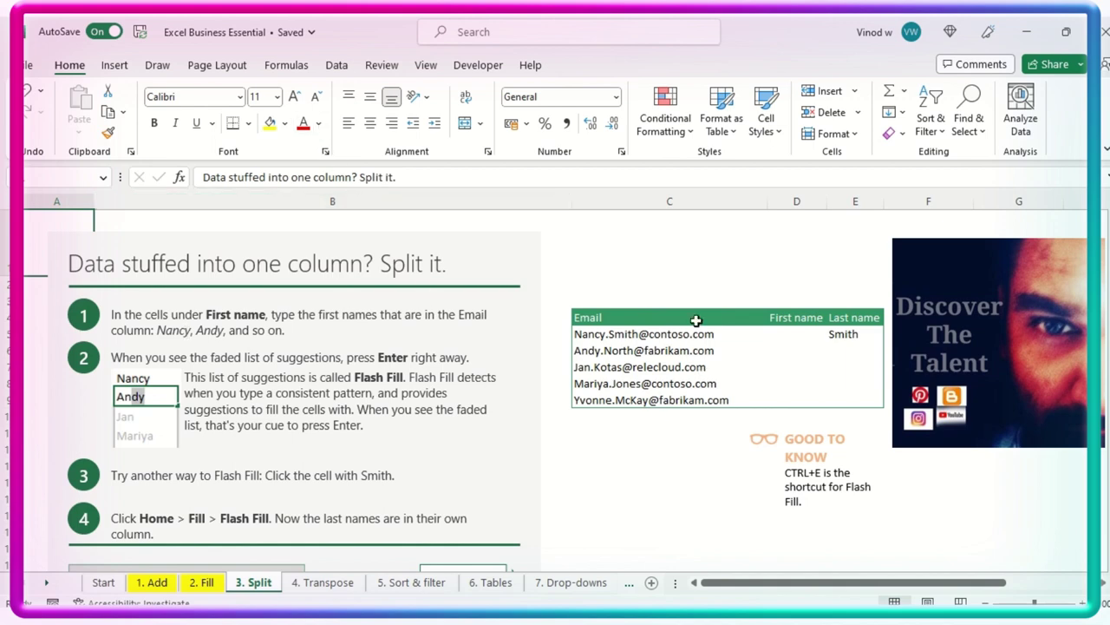
pyautogui.click(655, 315)
pyautogui.moveTo(655, 315); pyautogui.dragTo(881, 403)
pyautogui.click(247, 315)
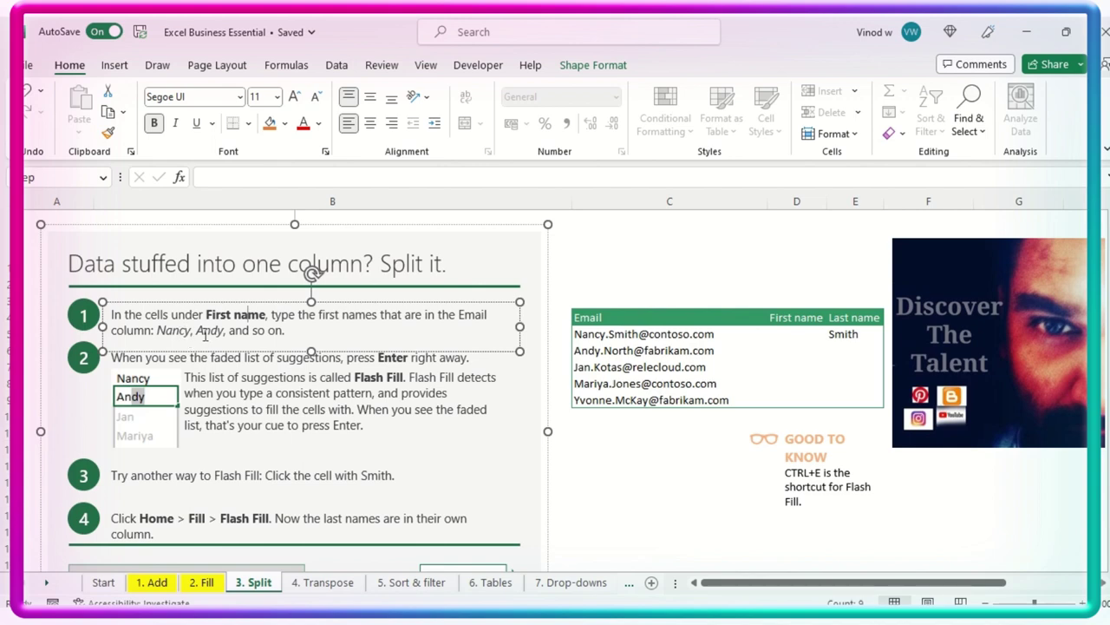
pyautogui.click(614, 338)
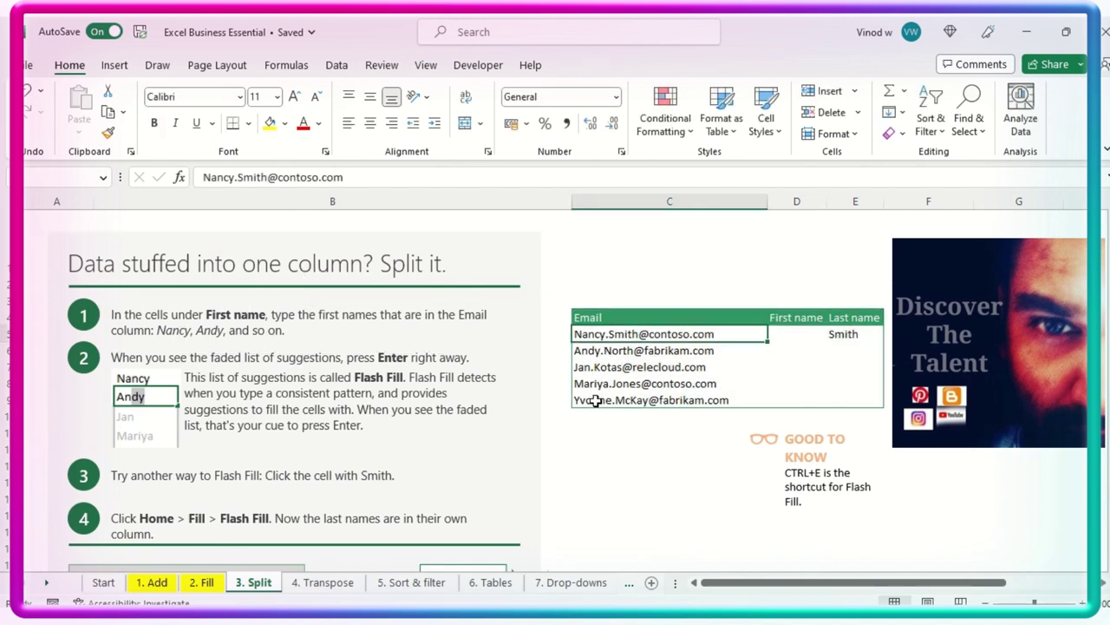
# Enter the first two first names from the email table under First name and accept the Flash Fill suggestions for the remaining rows
pyautogui.click(792, 334)
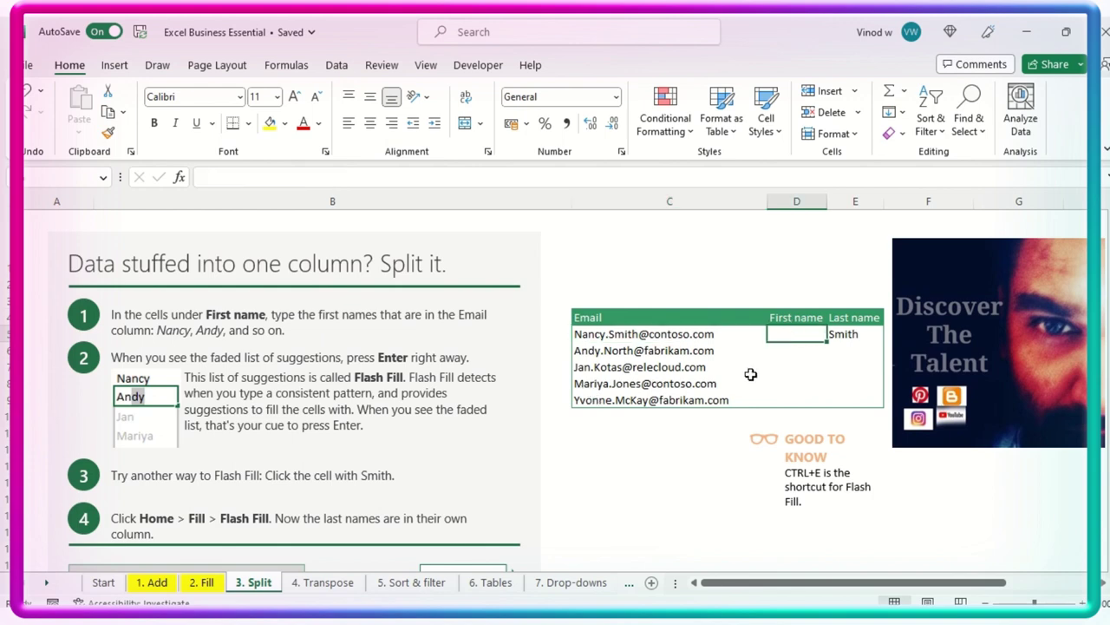
pyautogui.write('Nancy')
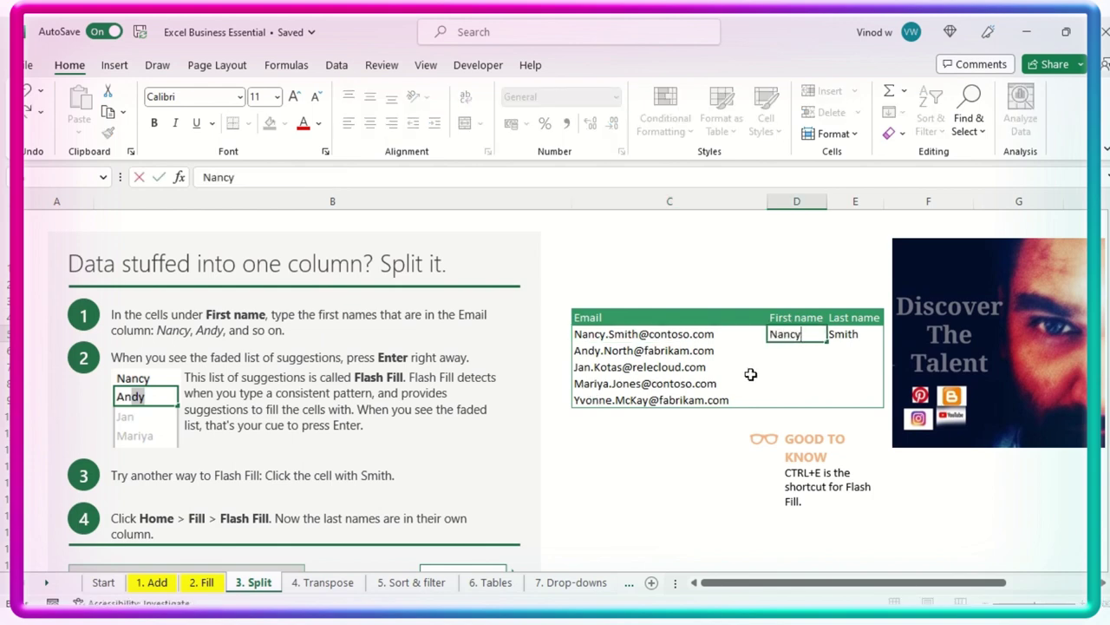
pyautogui.press('Return')
pyautogui.write('ANdy')
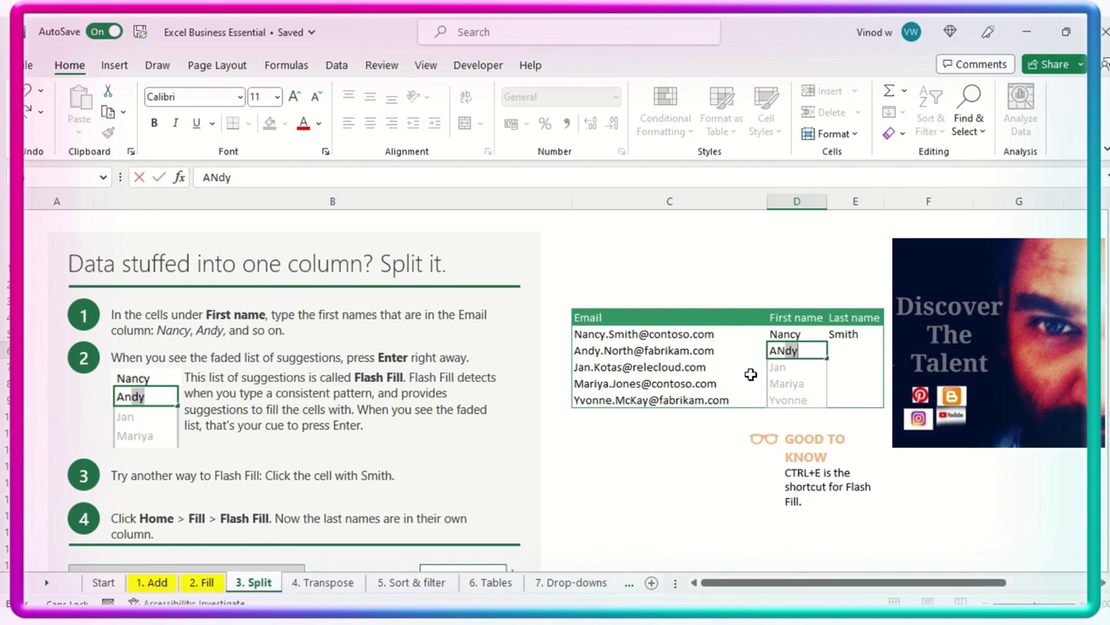
pyautogui.press('Return')
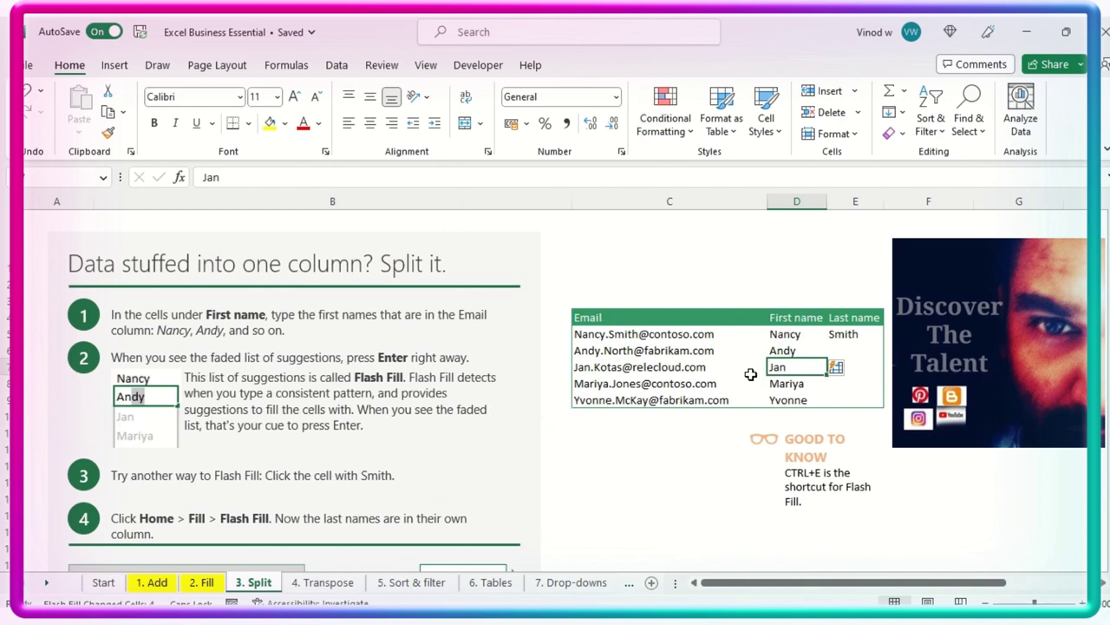
# Undo the Flash Fill and the second first-name entry, keeping only the first row's name
pyautogui.click(386, 233)
pyautogui.click(676, 239)
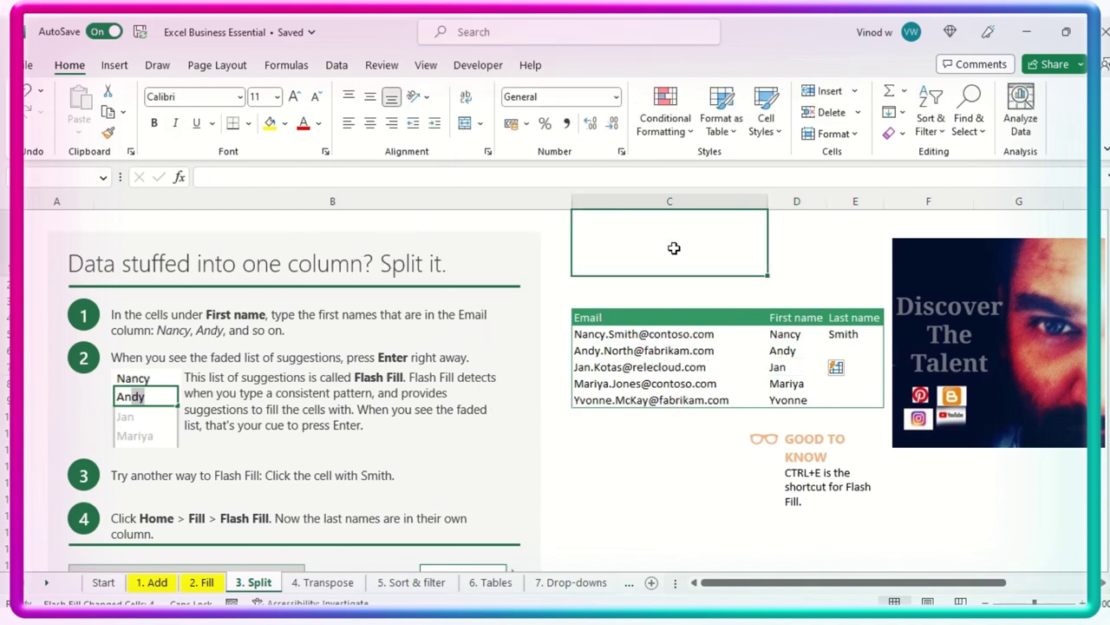
pyautogui.hotkey('ctrl', 'z')
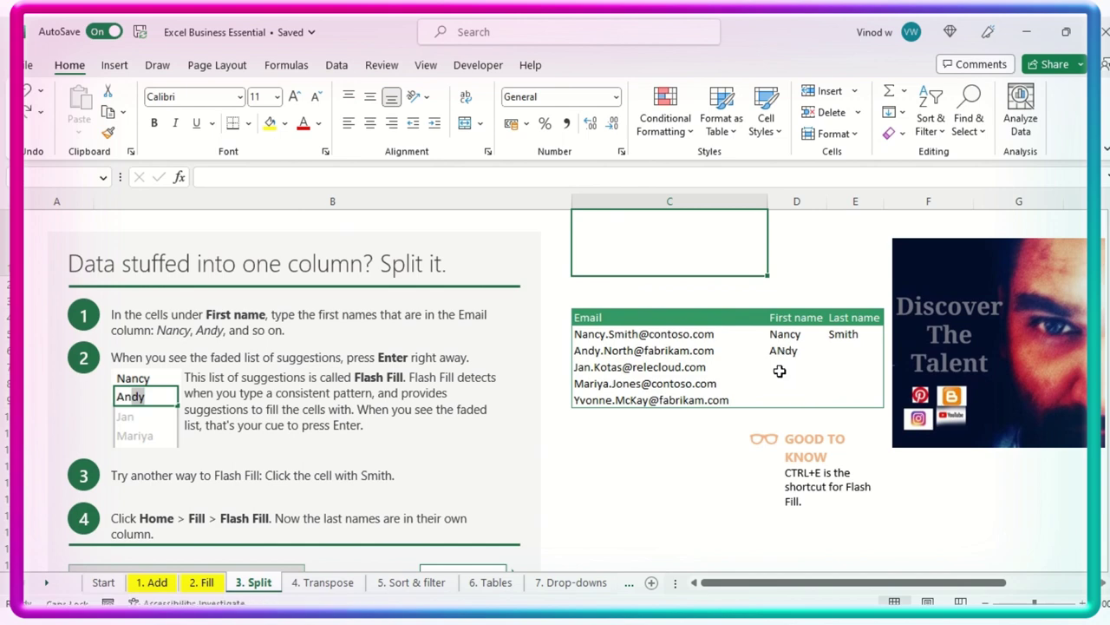
pyautogui.hotkey('ctrl', 'z')
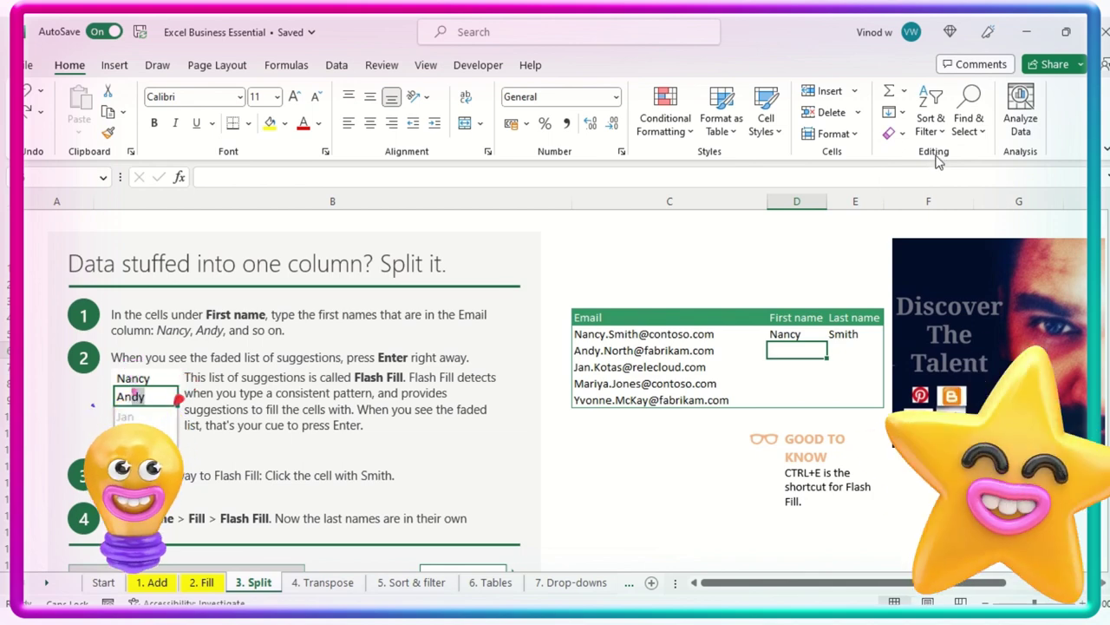
# Use Flash Fill to complete the First name and Last name columns of the email table
pyautogui.click(902, 114)
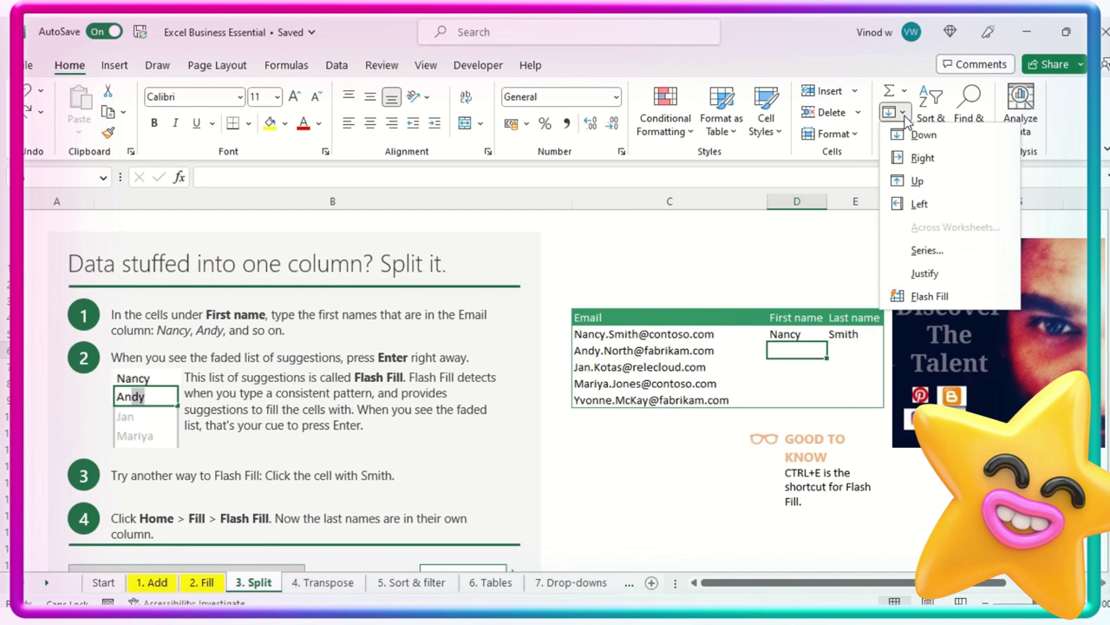
pyautogui.click(944, 297)
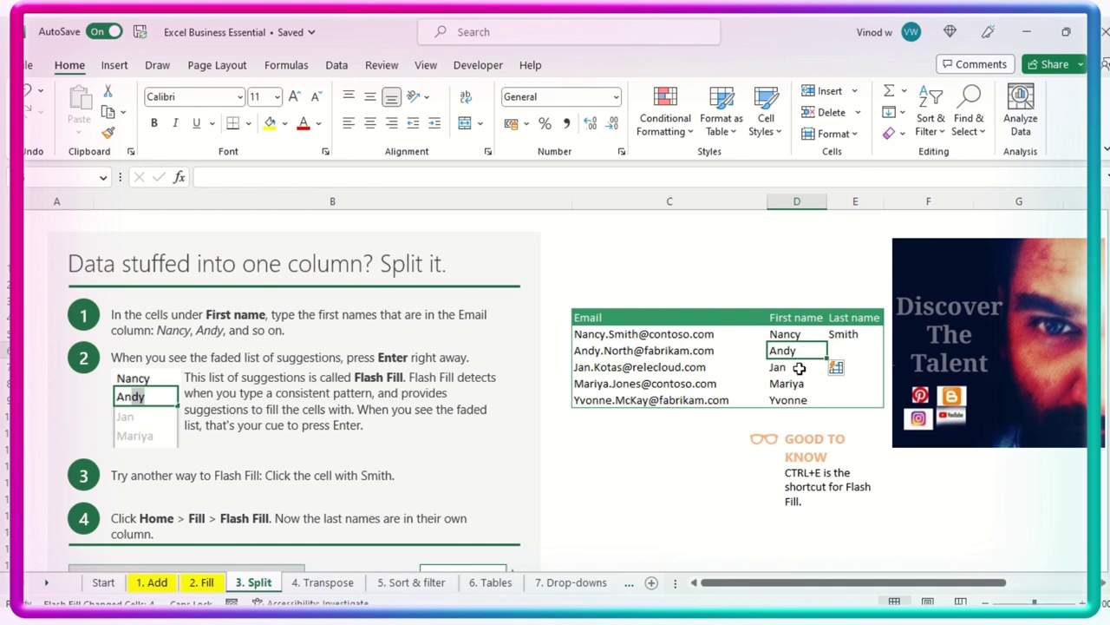
pyautogui.click(865, 349)
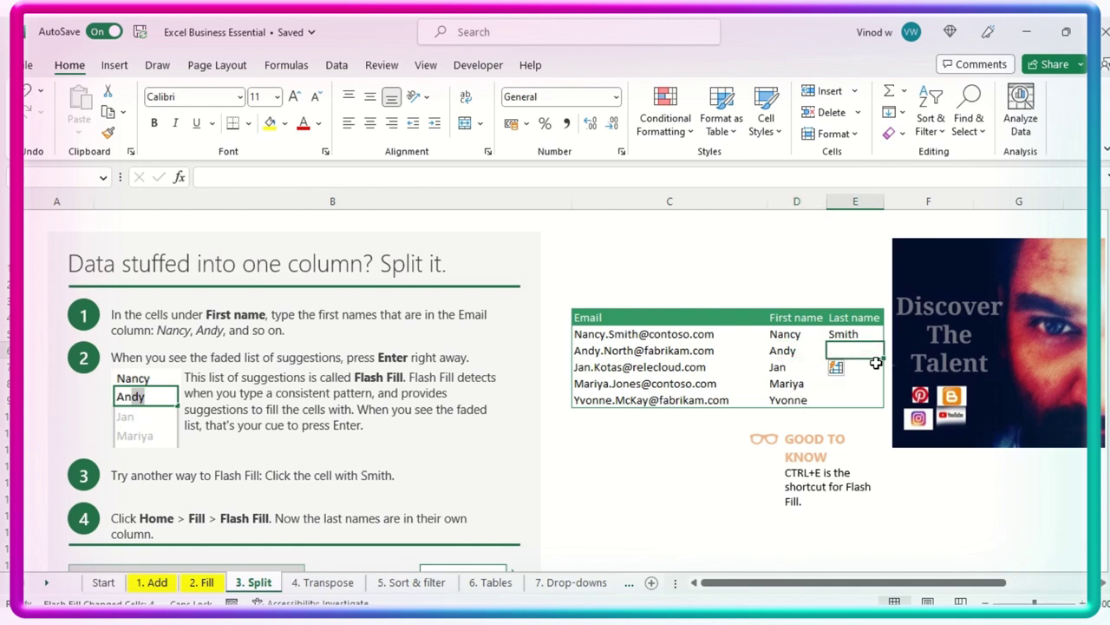
pyautogui.hotkey('ctrl', 'e')
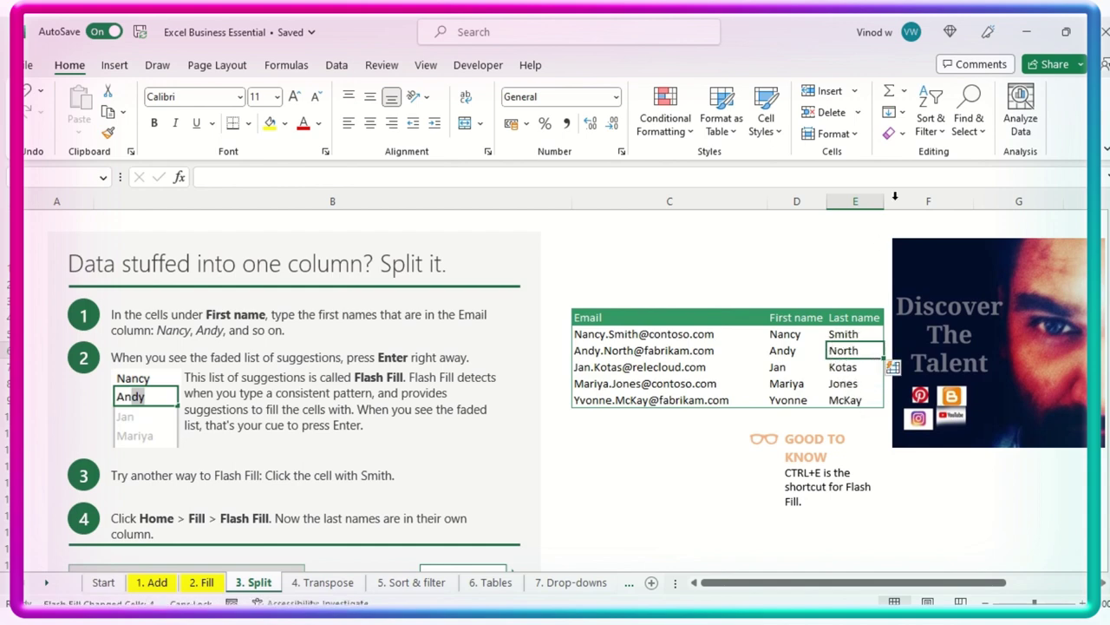
pyautogui.click(901, 112)
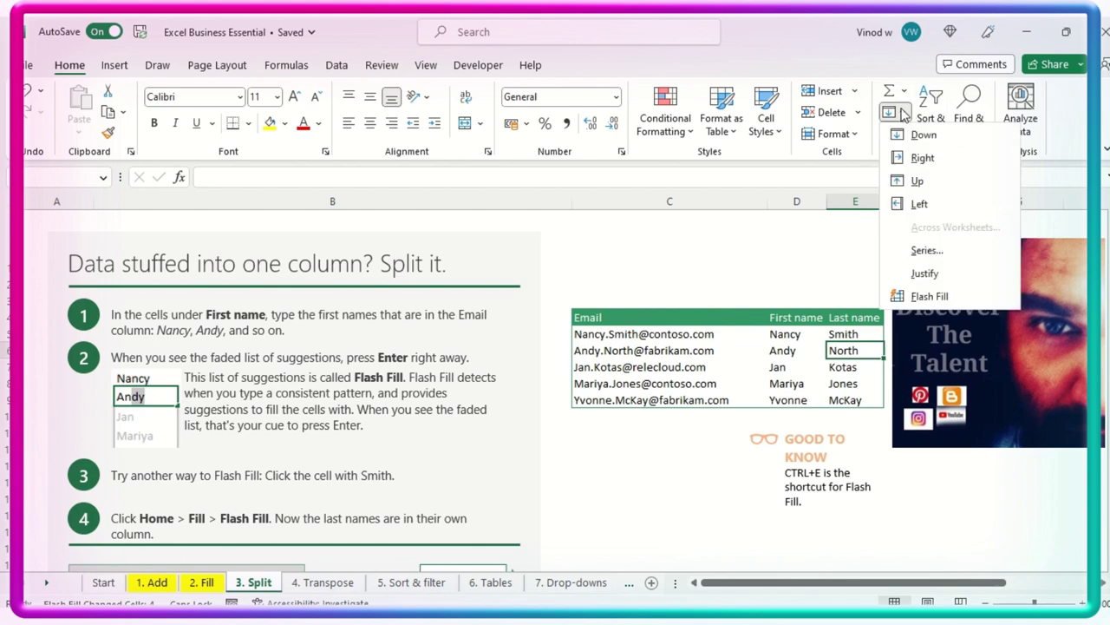
pyautogui.click(930, 296)
# Clear the first and last names from every row below the first data row of the email table
pyautogui.click(783, 350)
pyautogui.click(789, 400)
pyautogui.moveTo(785, 350); pyautogui.dragTo(837, 399)
pyautogui.press('Delete')
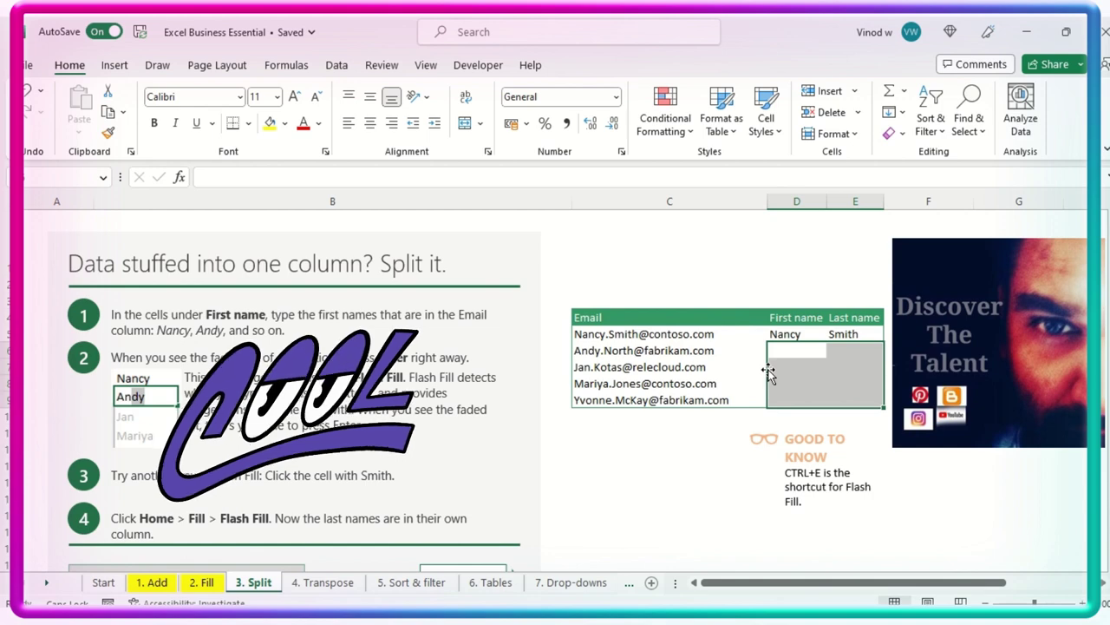
# Review the "Split a column based on delimiters" section and its Text to Columns instructions
pyautogui.scroll(-6, 573, 399)
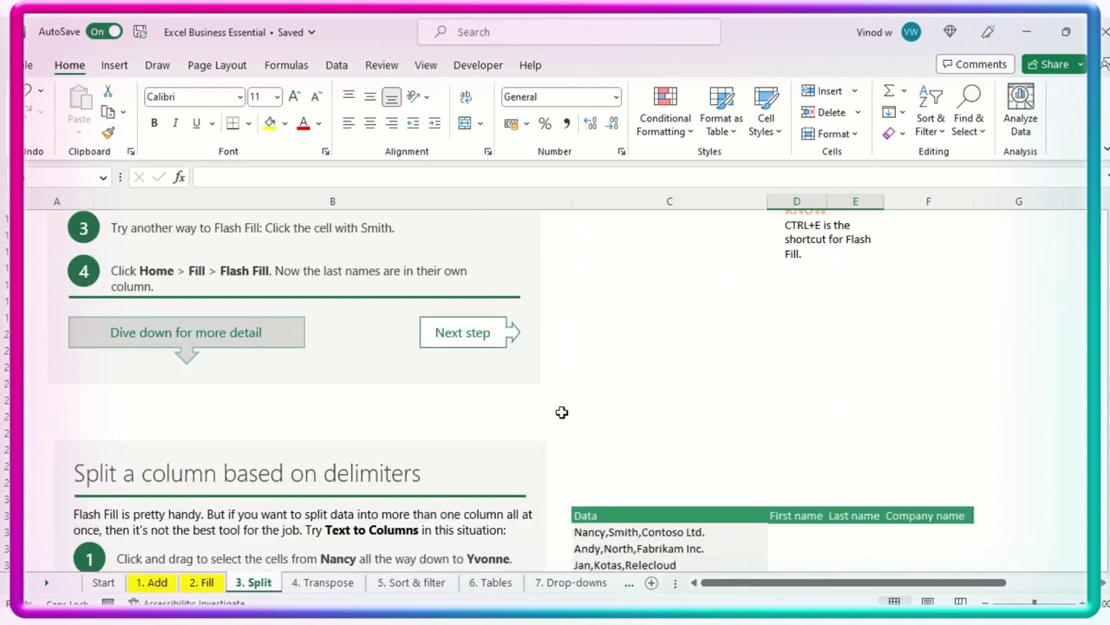
pyautogui.scroll(-2, 690, 428)
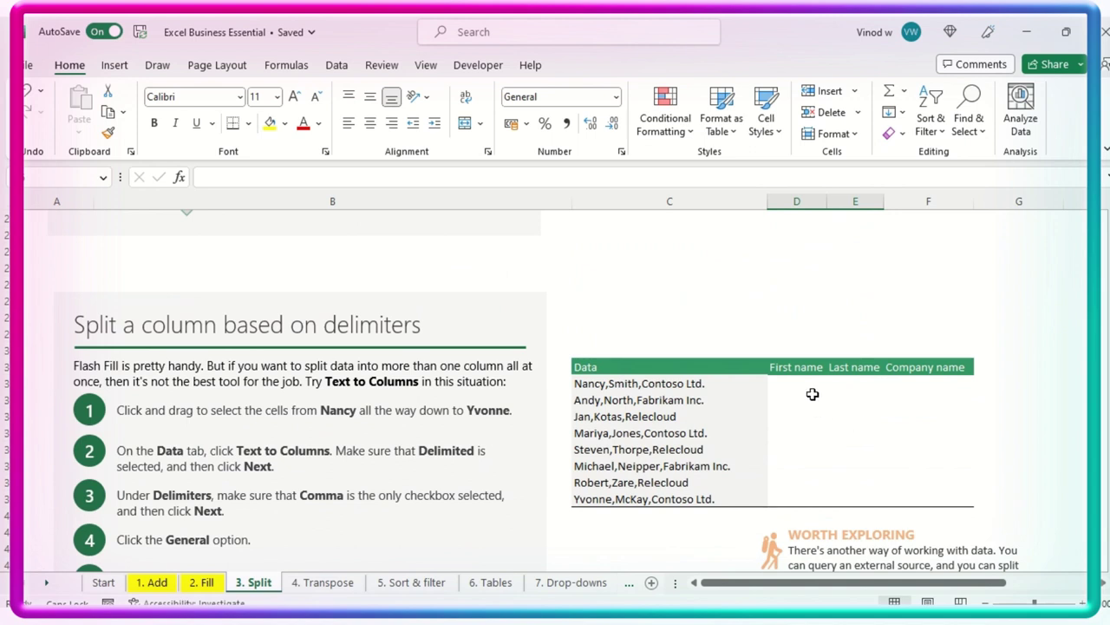
pyautogui.scroll(-1, 807, 390)
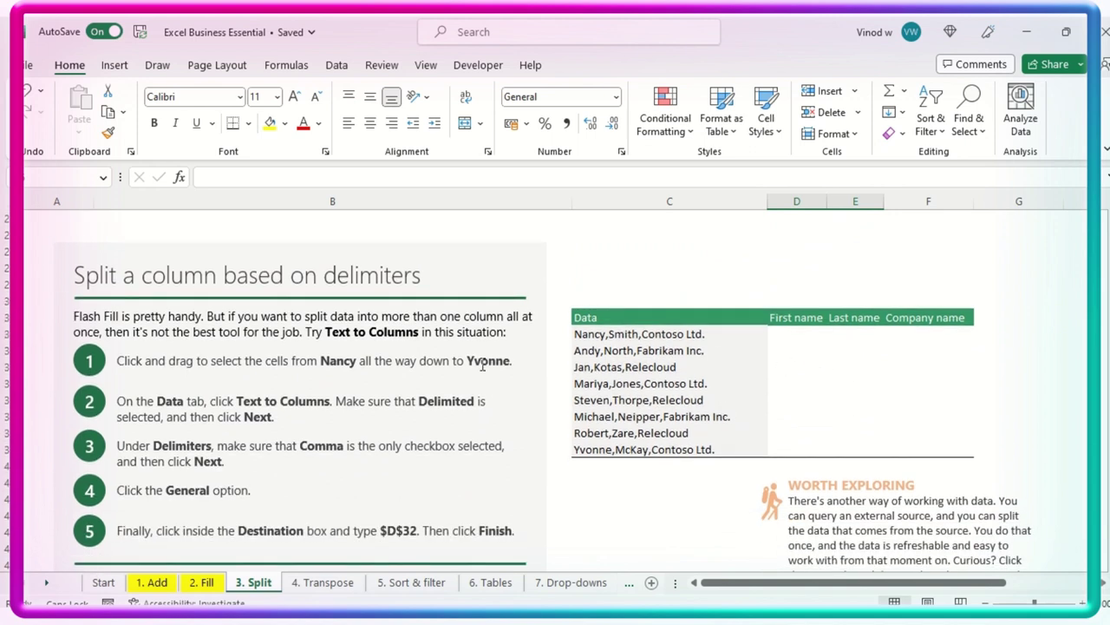
pyautogui.scroll(-2, 603, 409)
pyautogui.scroll(2, 806, 425)
pyautogui.moveTo(327, 332); pyautogui.dragTo(420, 333)
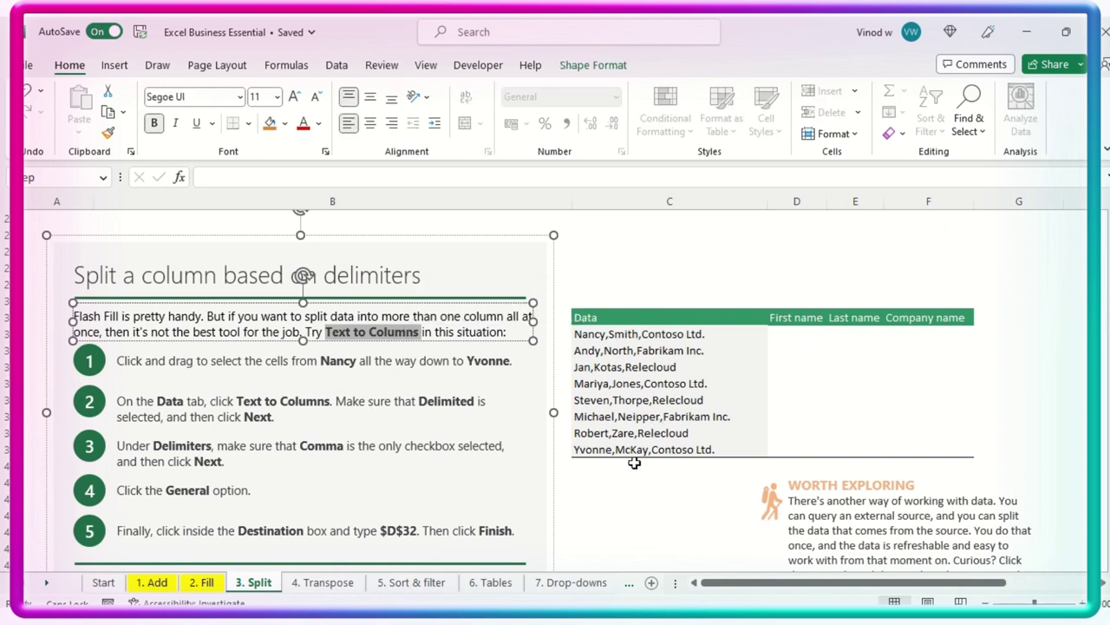
# Enter the first two first names beside the comma-separated data and accept the Flash Fill suggestions for the other rows
pyautogui.click(811, 341)
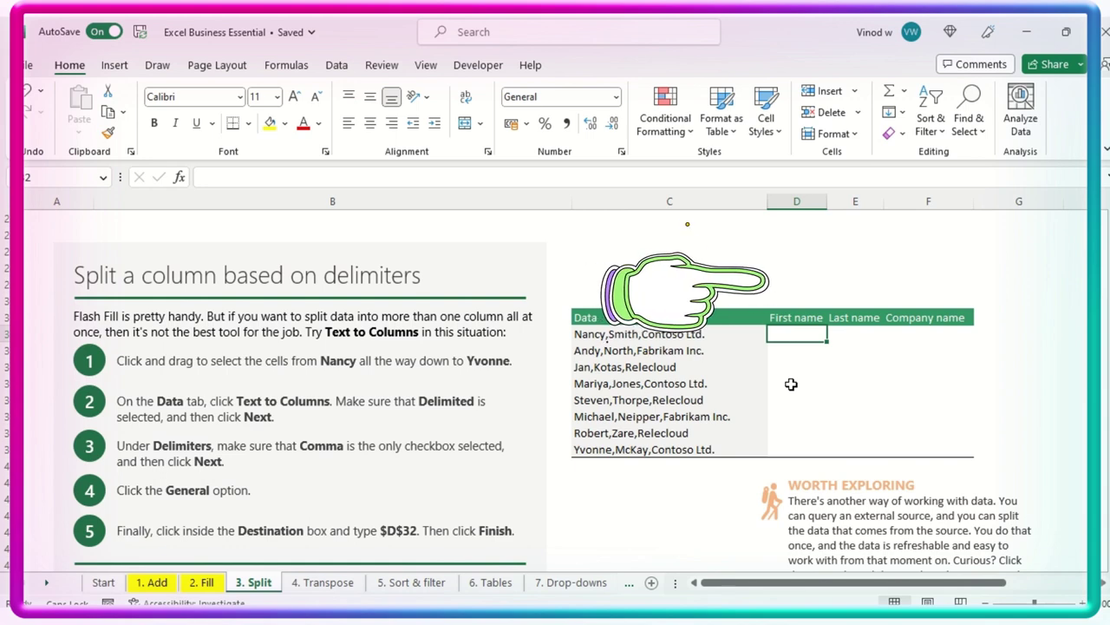
pyautogui.write('nANCY')
pyautogui.press('BackSpace')
pyautogui.press('BackSpace')
pyautogui.press('BackSpace')
pyautogui.press('BackSpace')
pyautogui.press('BackSpace')
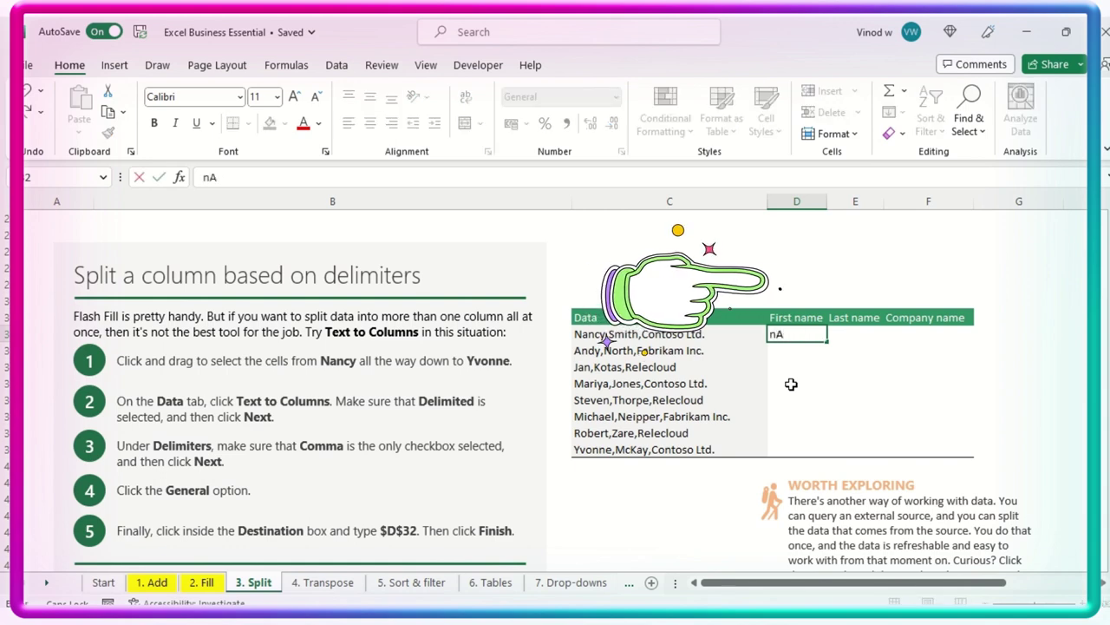
pyautogui.write('Nancy')
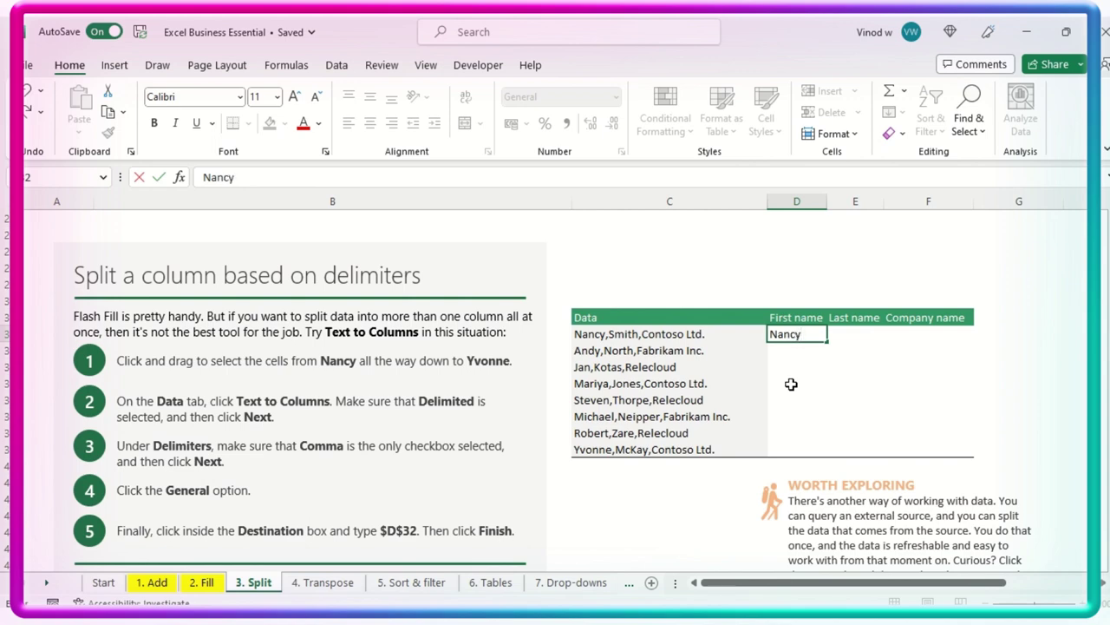
pyautogui.press('Return')
pyautogui.write('Andy')
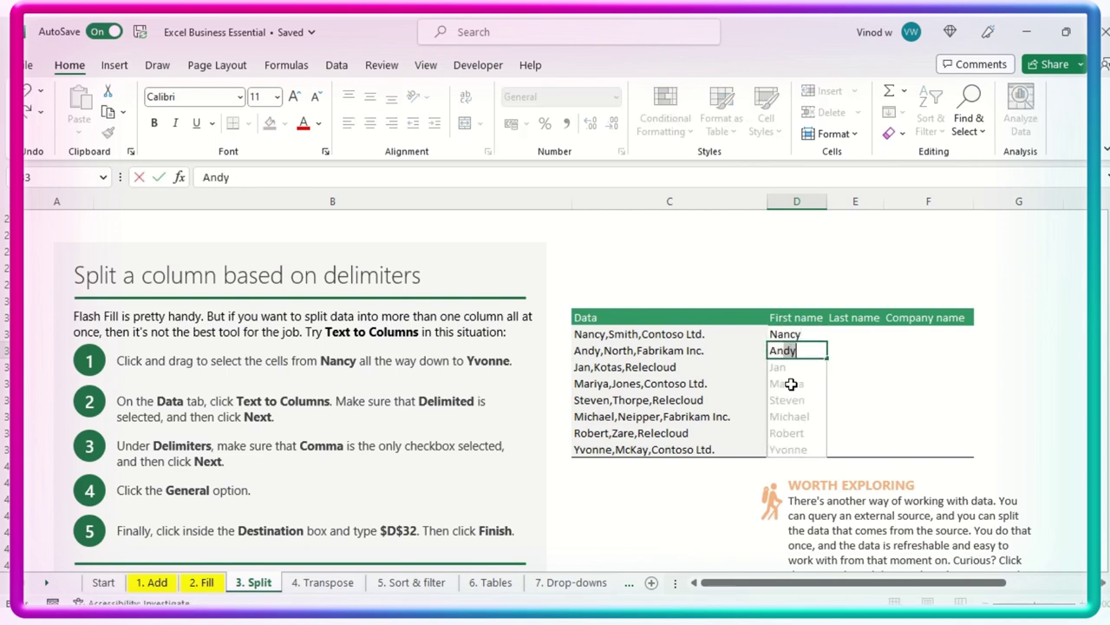
pyautogui.press('Return')
# Enter the first two last names in the Last name column and accept the Flash Fill suggestions for the rows below
pyautogui.press('Right')
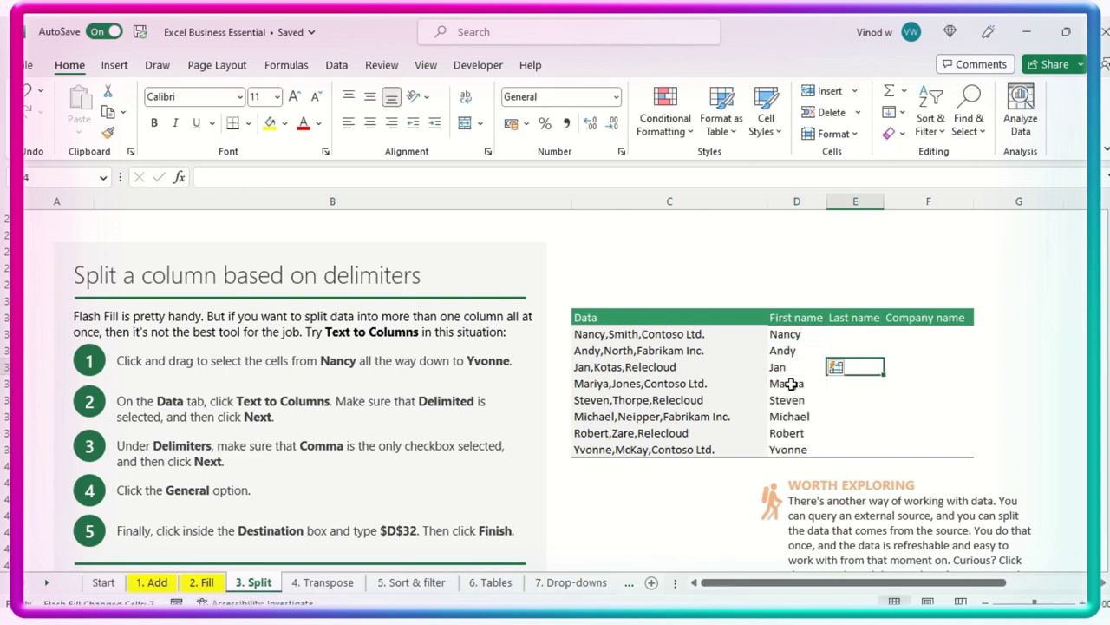
pyautogui.press('Up')
pyautogui.press('Up')
pyautogui.press('Up')
pyautogui.press('Down')
pyautogui.write('Smith')
pyautogui.press('Return')
pyautogui.write('North')
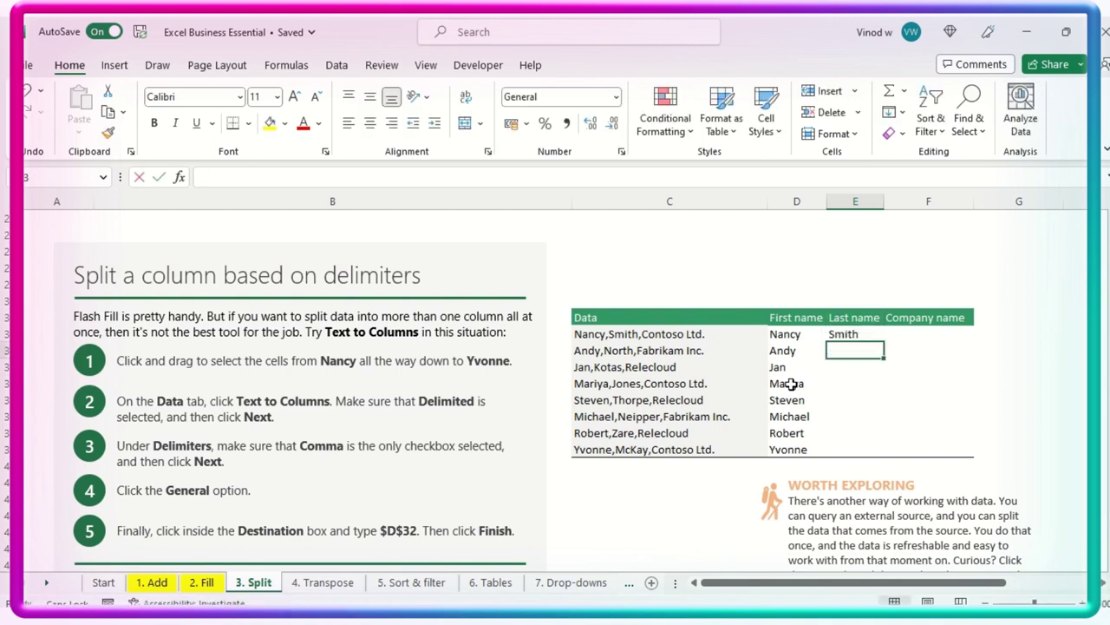
pyautogui.press('Return')
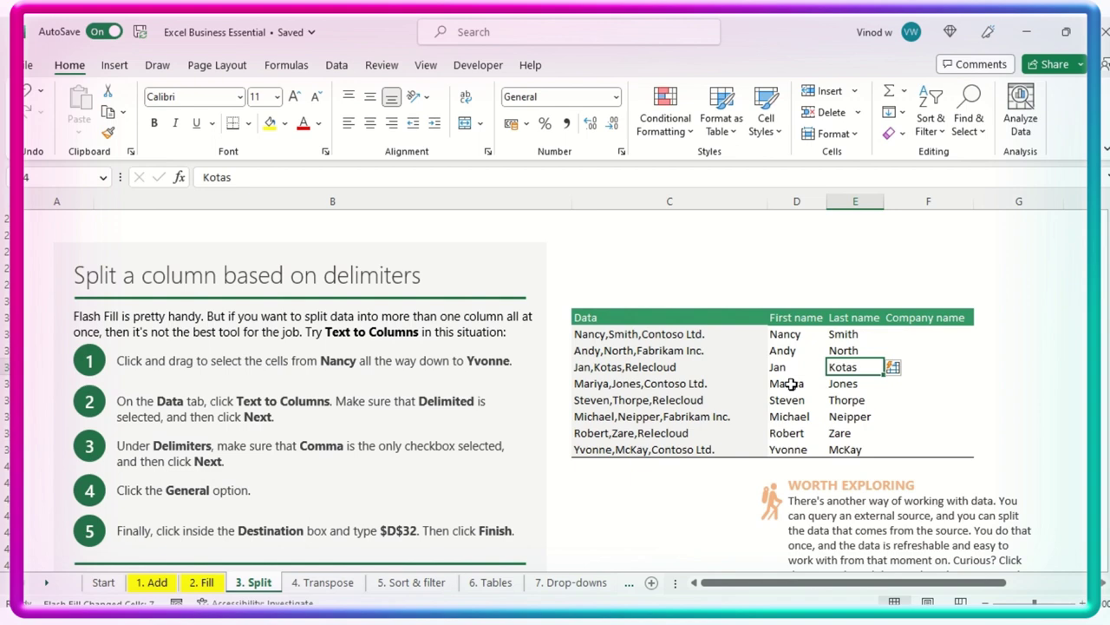
# Undo all first-name and last-name entries and fills in the delimited data table
pyautogui.hotkey('ctrl', 'z')
pyautogui.hotkey('ctrl', 'z')
pyautogui.hotkey('ctrl', 'z')
pyautogui.hotkey('ctrl', 'z')
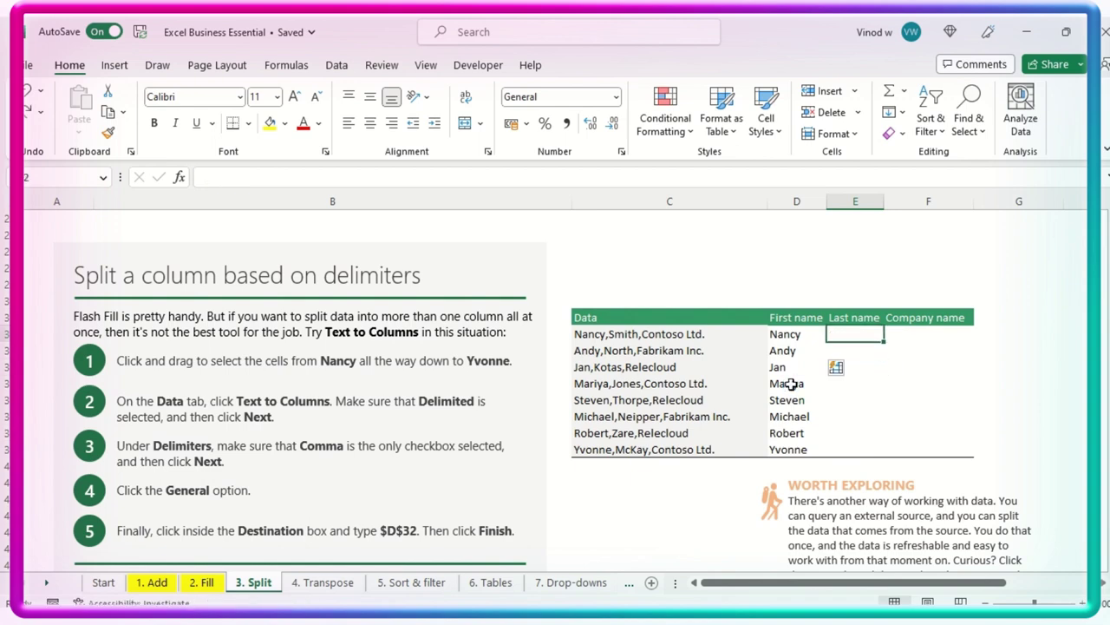
pyautogui.hotkey('ctrl', 'z')
pyautogui.hotkey('ctrl', 'z')
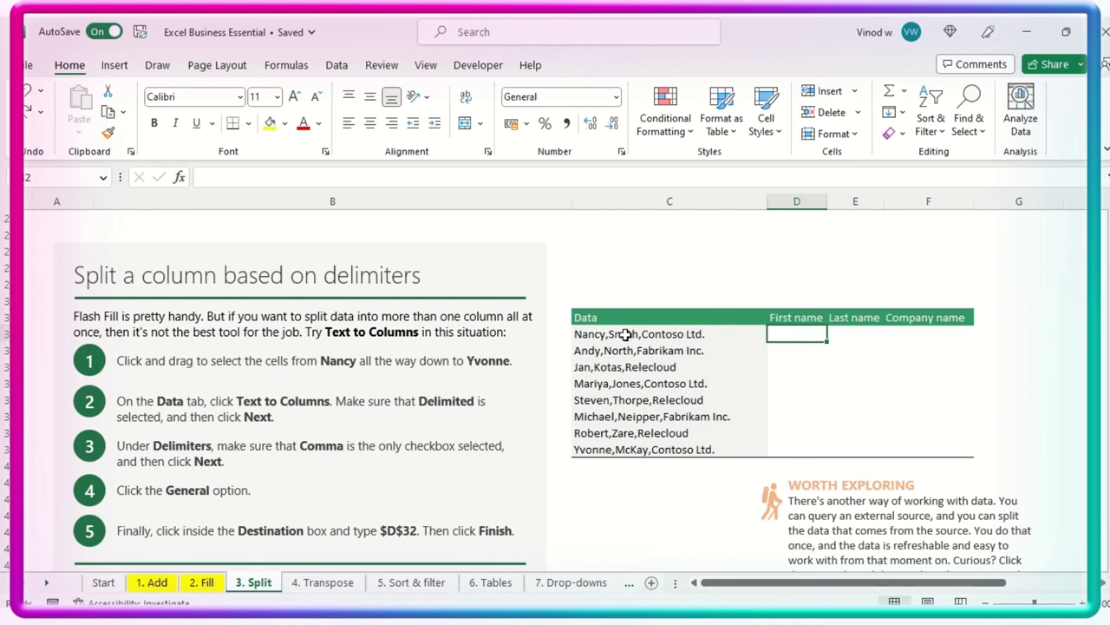
pyautogui.moveTo(627, 334)
pyautogui.mouseDown()
pyautogui.moveTo(607, 381)
pyautogui.moveTo(618, 449)
pyautogui.mouseUp()
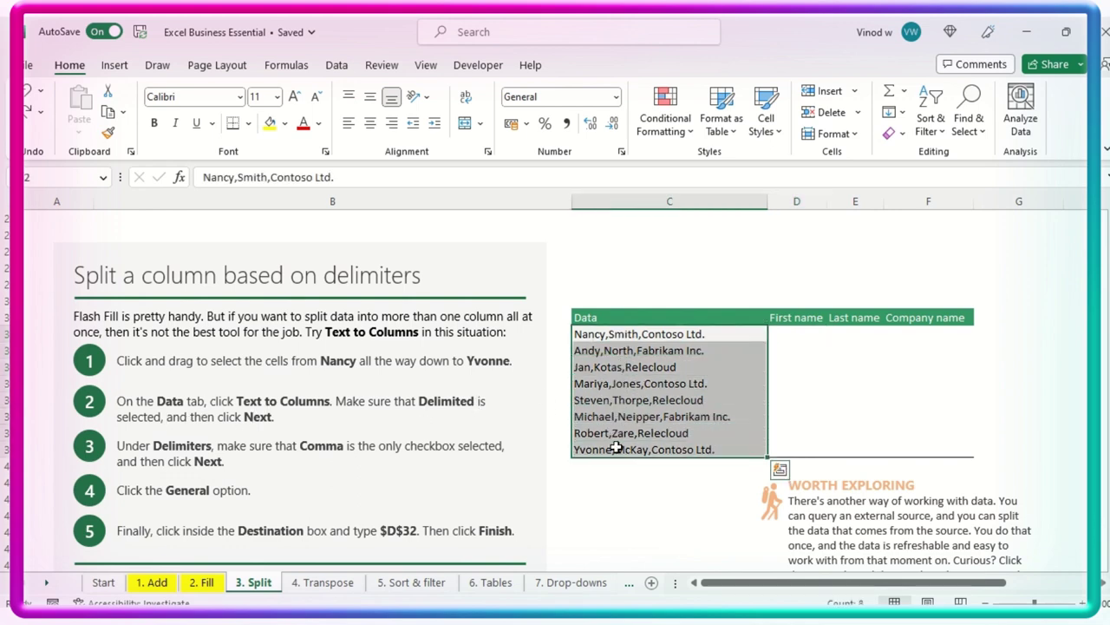
pyautogui.click(336, 66)
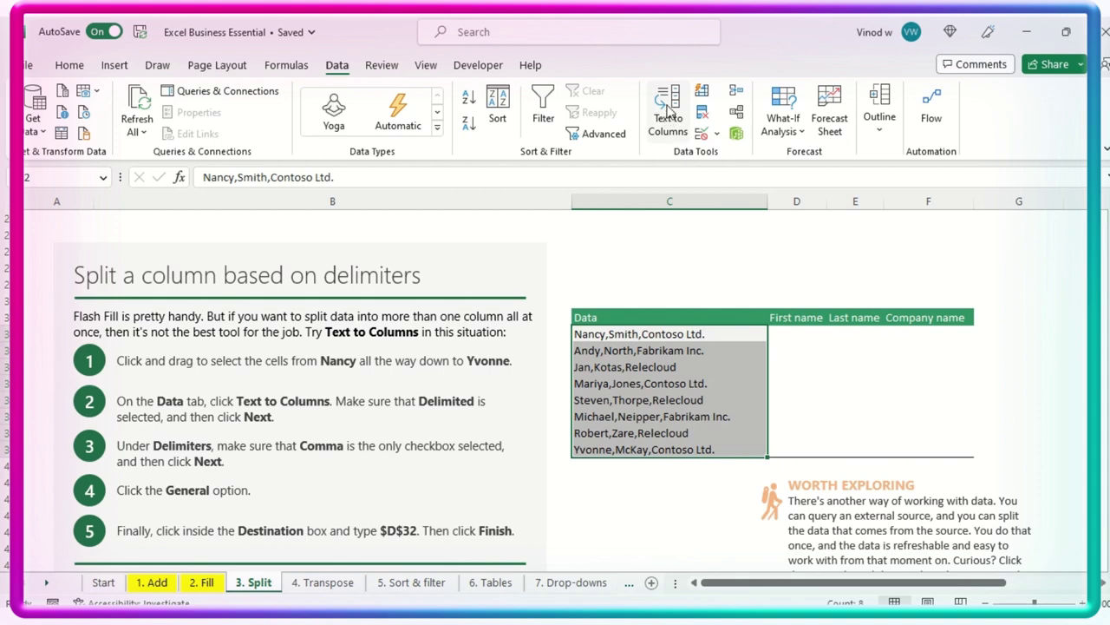
pyautogui.click(668, 108)
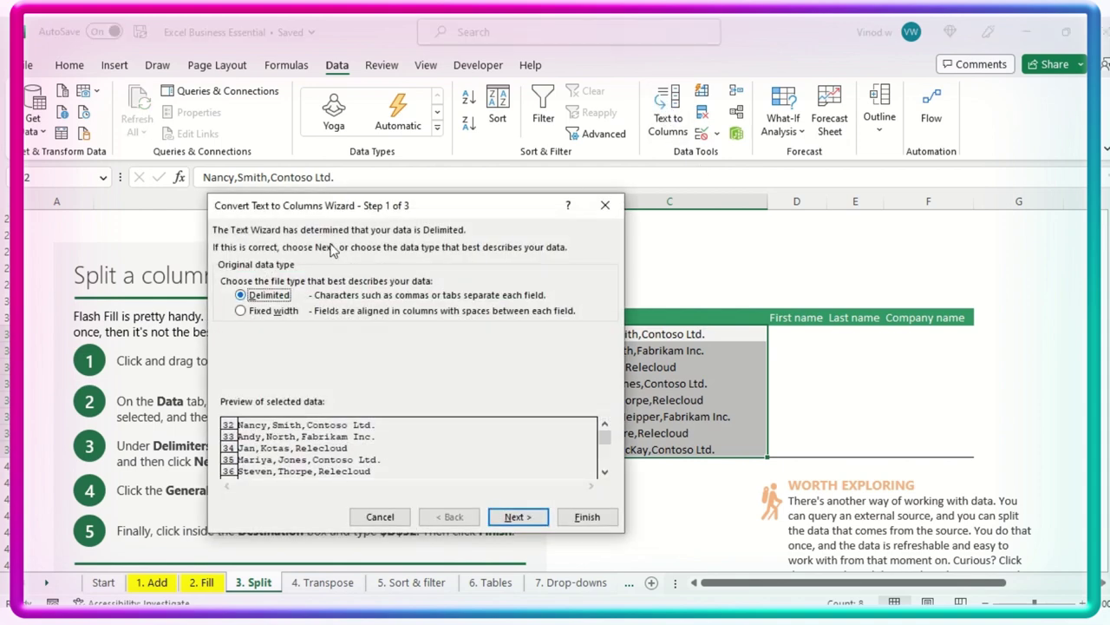
pyautogui.moveTo(382, 213); pyautogui.dragTo(549, 224)
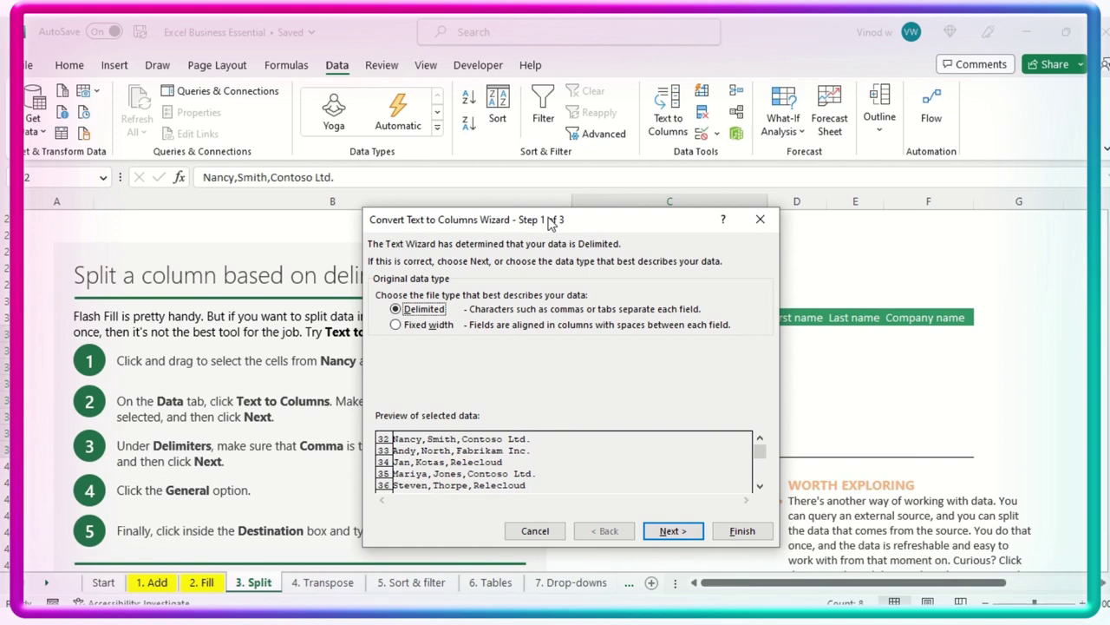
pyautogui.moveTo(489, 223); pyautogui.dragTo(557, 227)
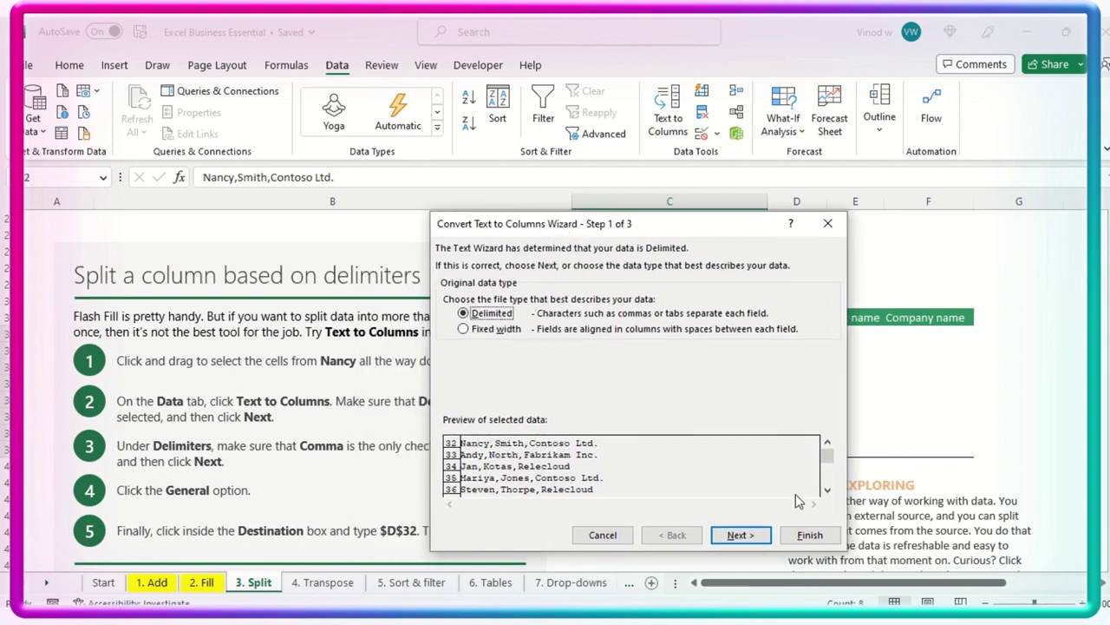
pyautogui.click(829, 224)
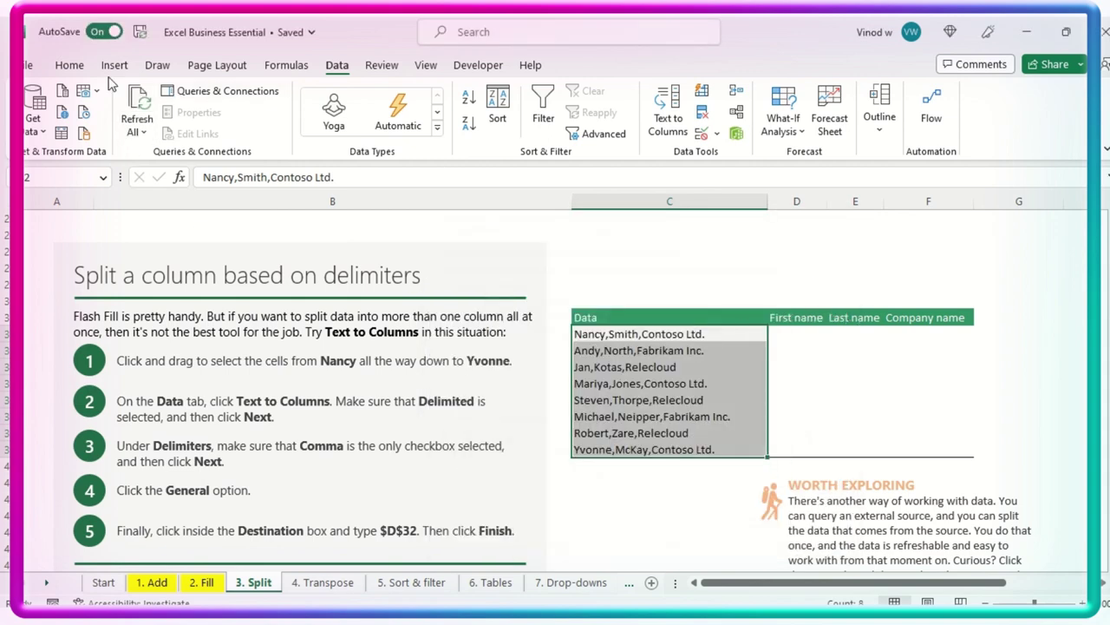
# Try to run Text to Columns with only the empty cell above the data table selected
pyautogui.click(70, 69)
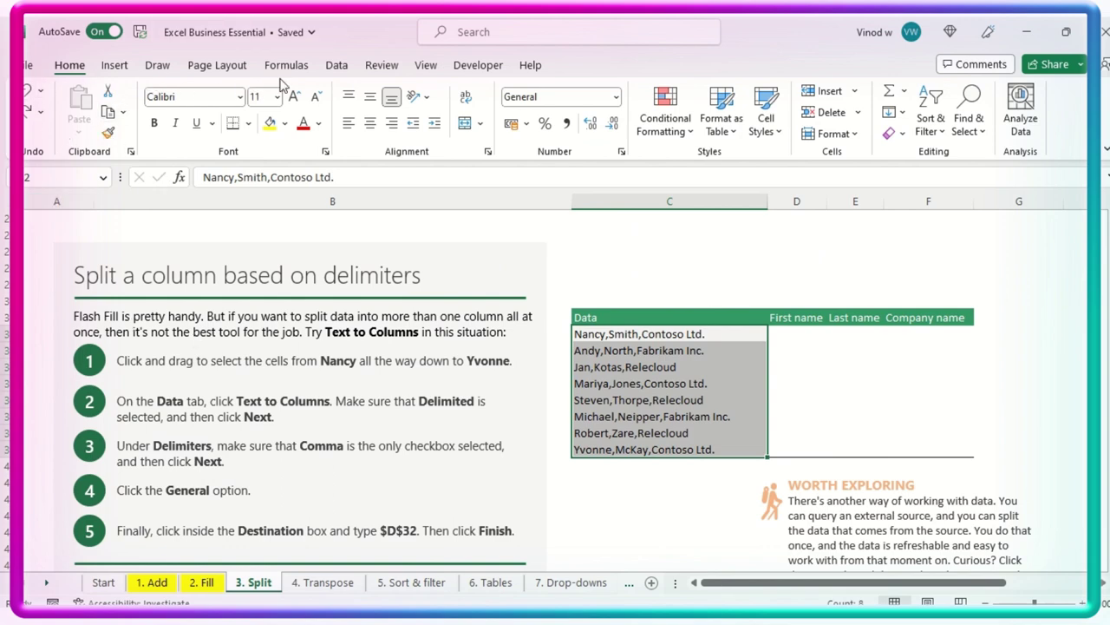
pyautogui.click(336, 68)
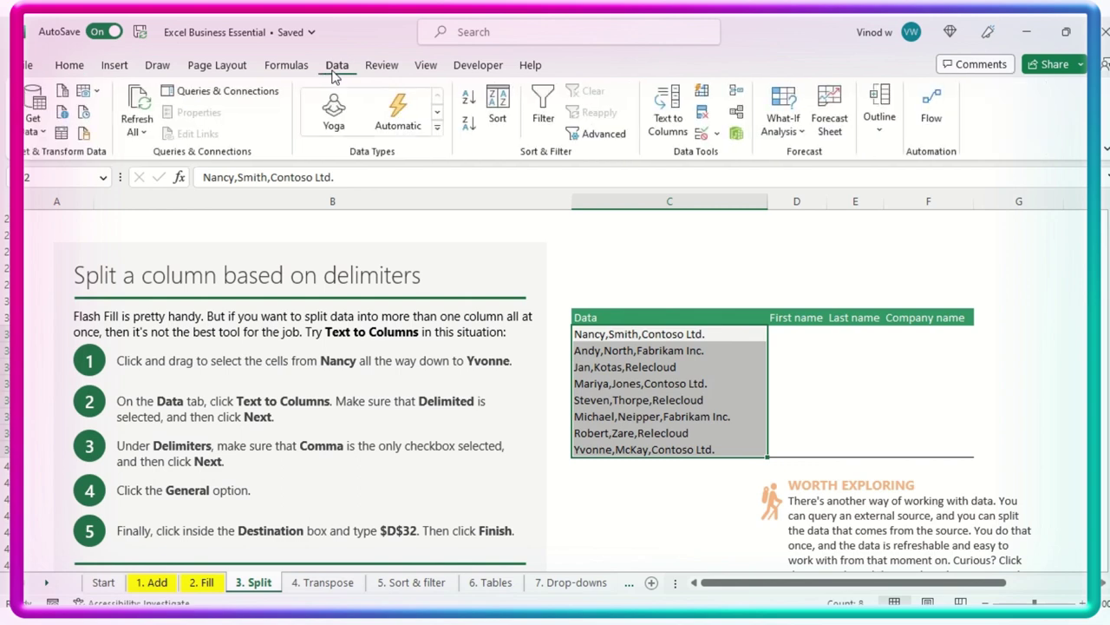
pyautogui.click(746, 289)
pyautogui.click(753, 280)
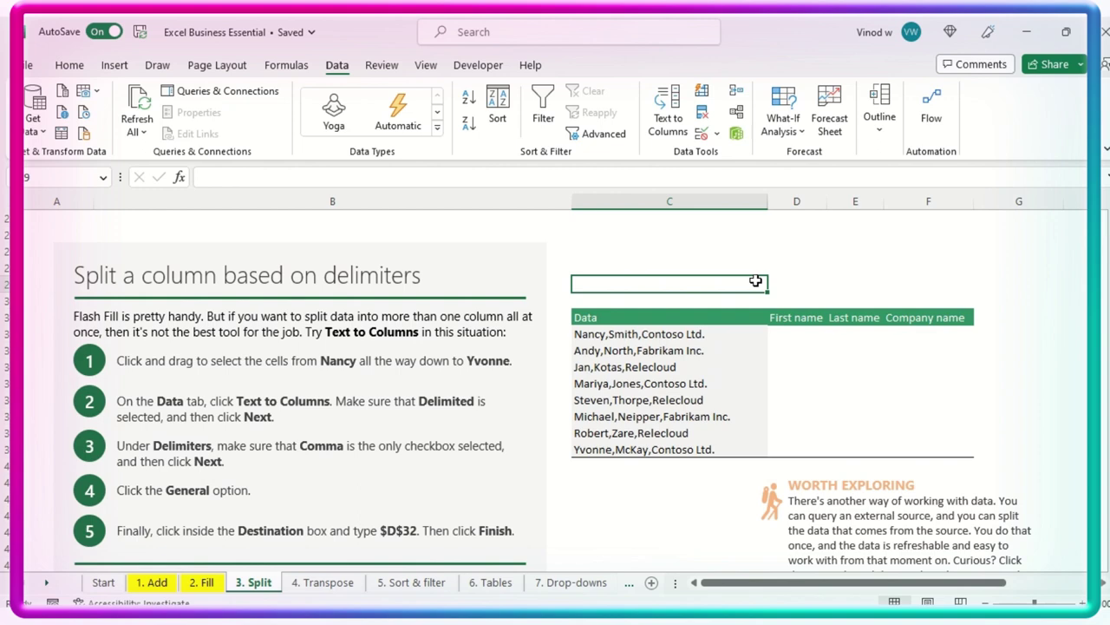
pyautogui.click(668, 106)
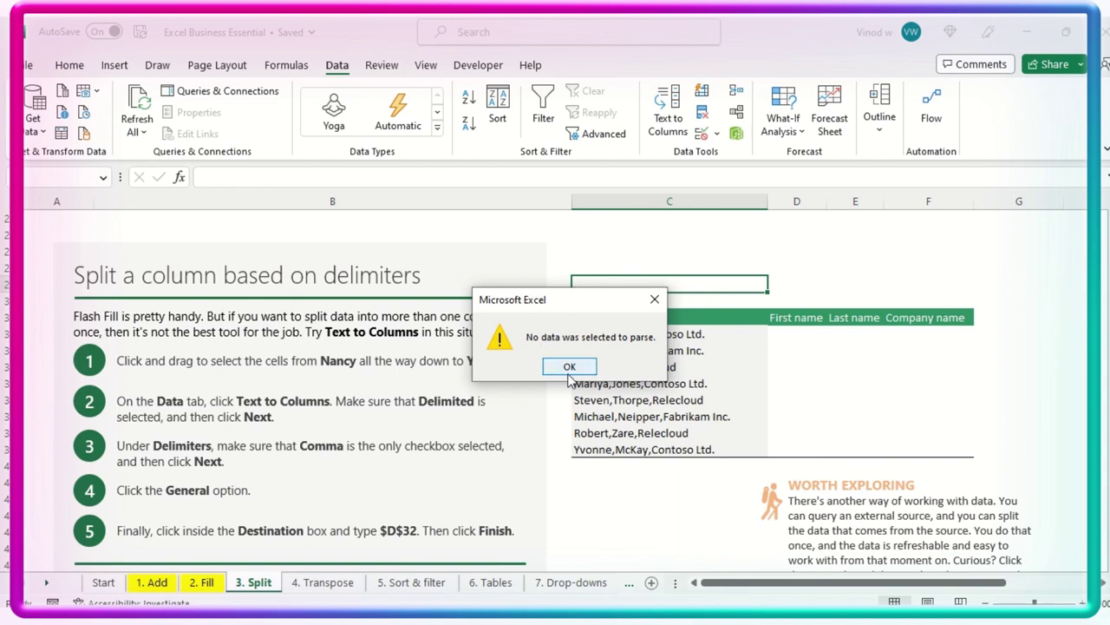
pyautogui.click(569, 372)
# Start Text to Columns on the Data cells from Nancy down to Yvonne, using Delimited as the original data type
pyautogui.moveTo(649, 334); pyautogui.dragTo(652, 449)
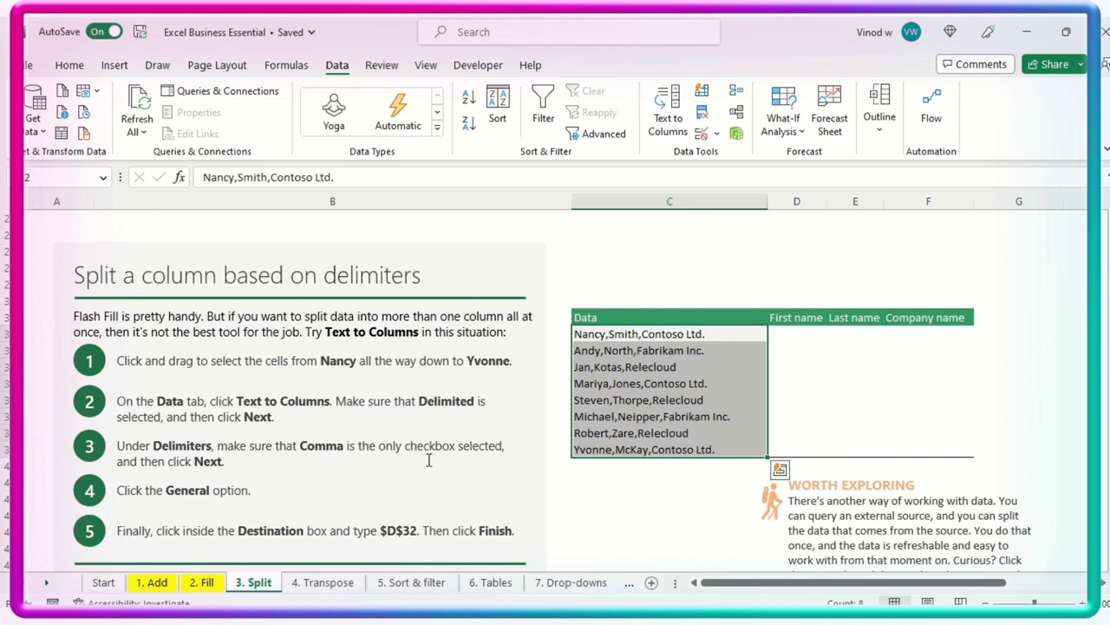
pyautogui.click(667, 111)
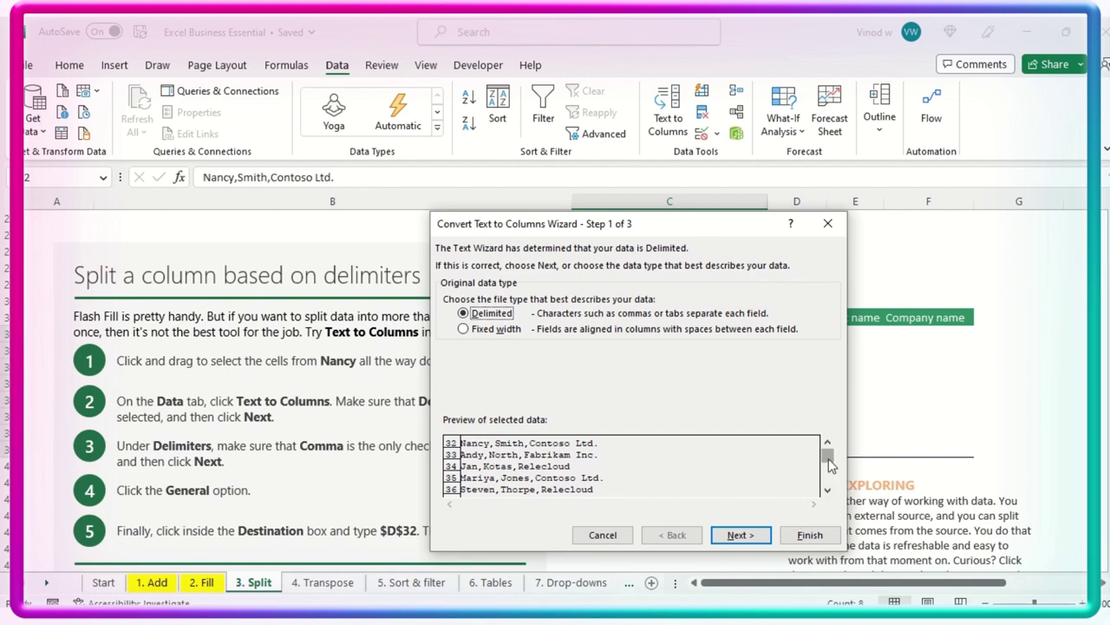
pyautogui.scroll(-1, 829, 469)
pyautogui.scroll(1, 826, 477)
pyautogui.click(743, 536)
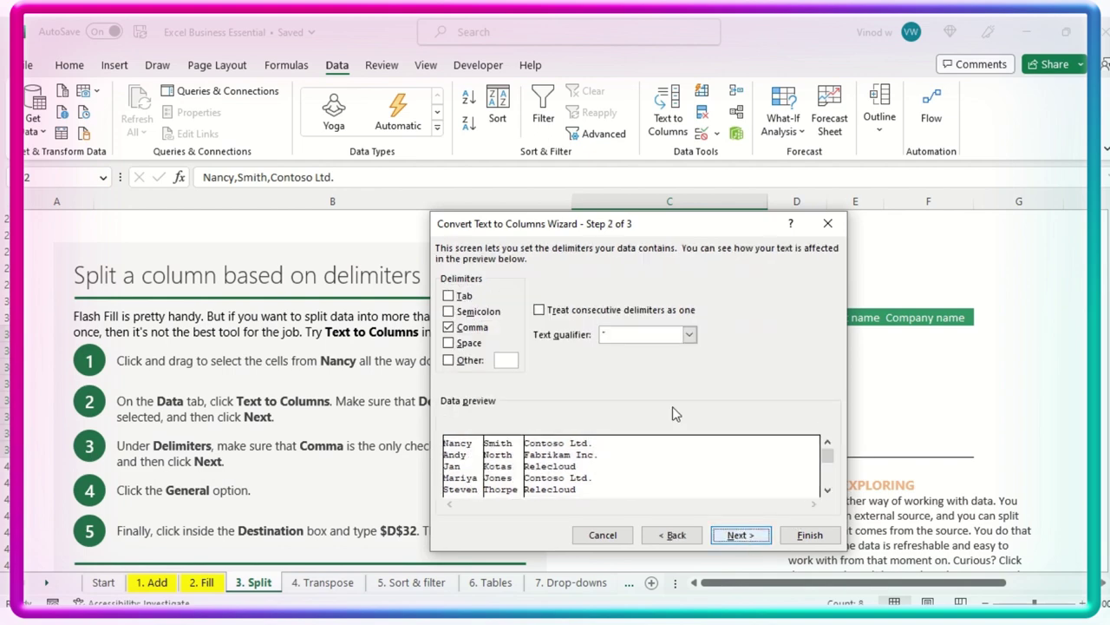
# Try Tab and a custom "-" as delimiters for the split, restoring Comma as the only delimiter
pyautogui.click(448, 296)
pyautogui.click(449, 327)
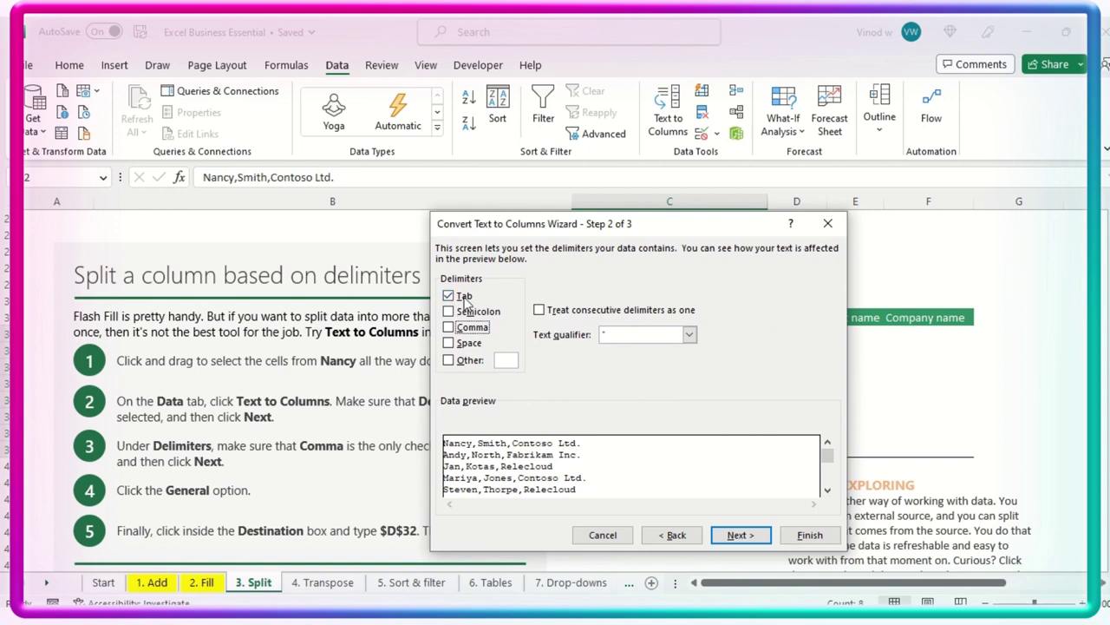
pyautogui.click(452, 298)
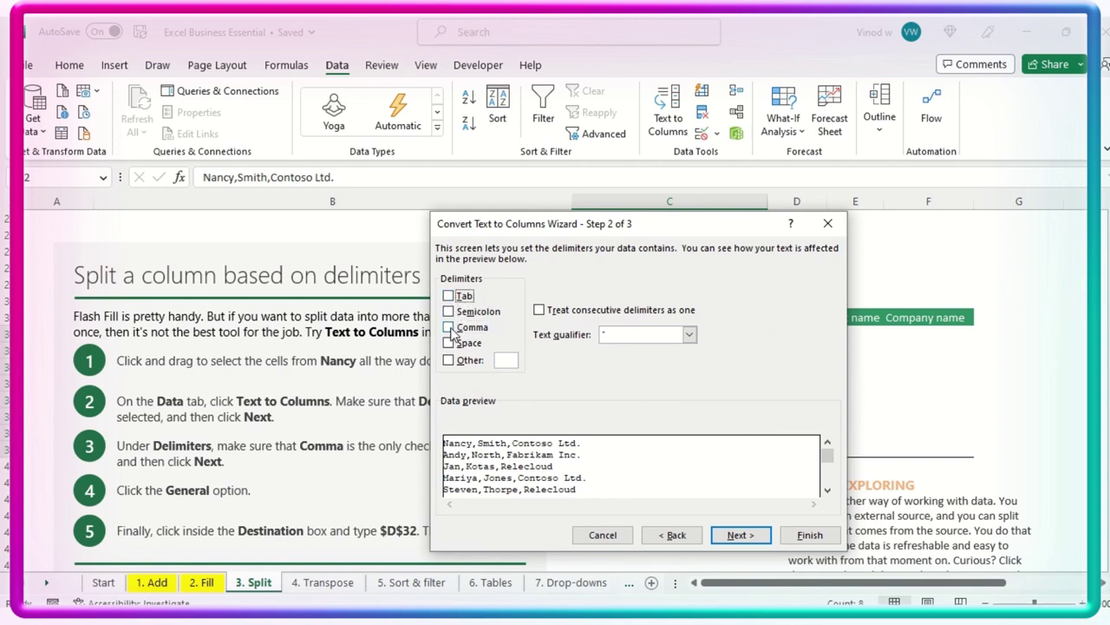
pyautogui.click(449, 328)
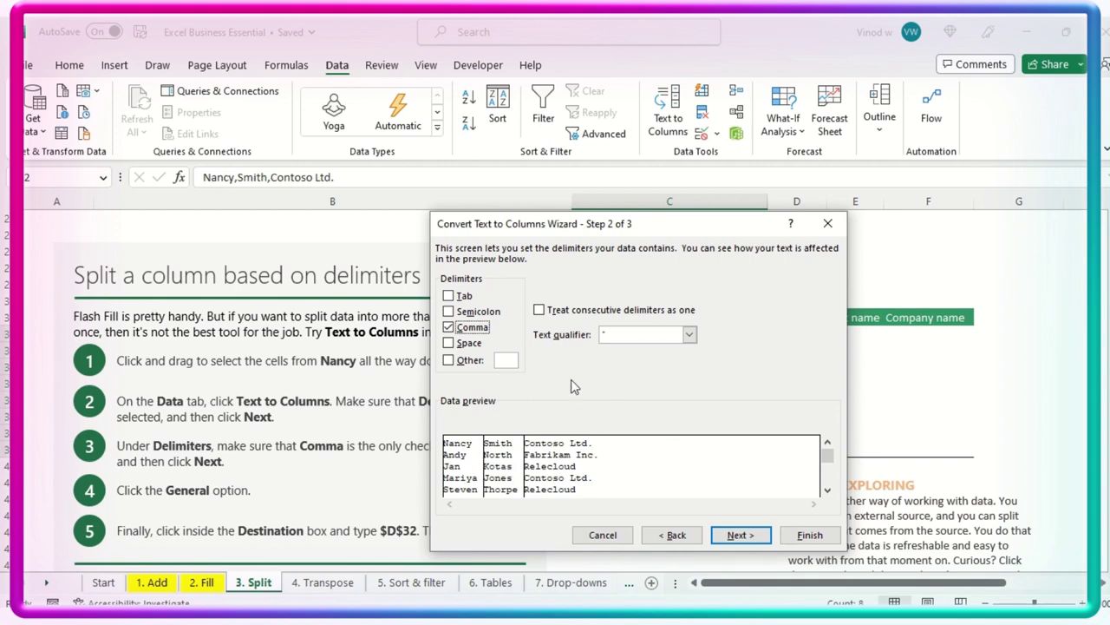
pyautogui.click(503, 364)
pyautogui.write('-')
pyautogui.click(455, 365)
pyautogui.click(448, 361)
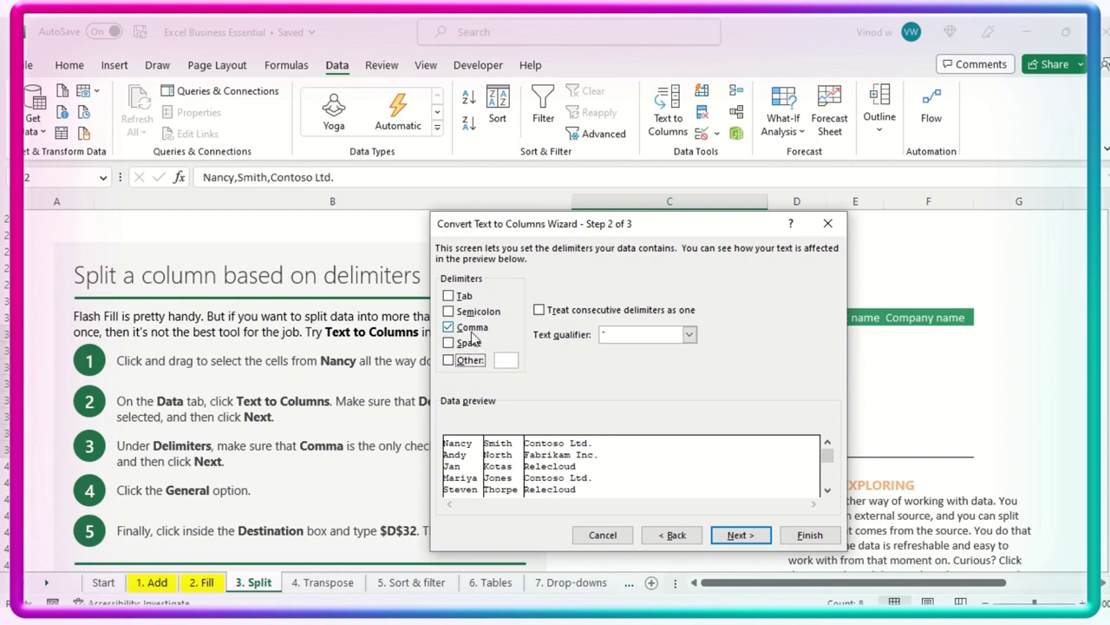
# Finish the comma split with General column format and destination $D$32, agreeing to replace existing data
pyautogui.click(739, 535)
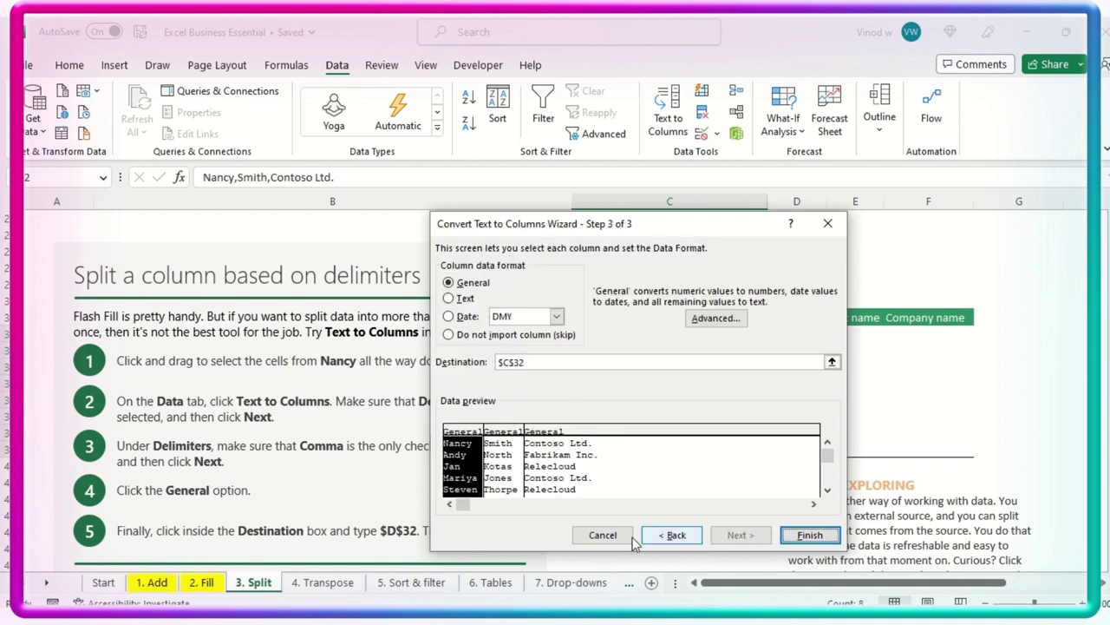
pyautogui.click(475, 288)
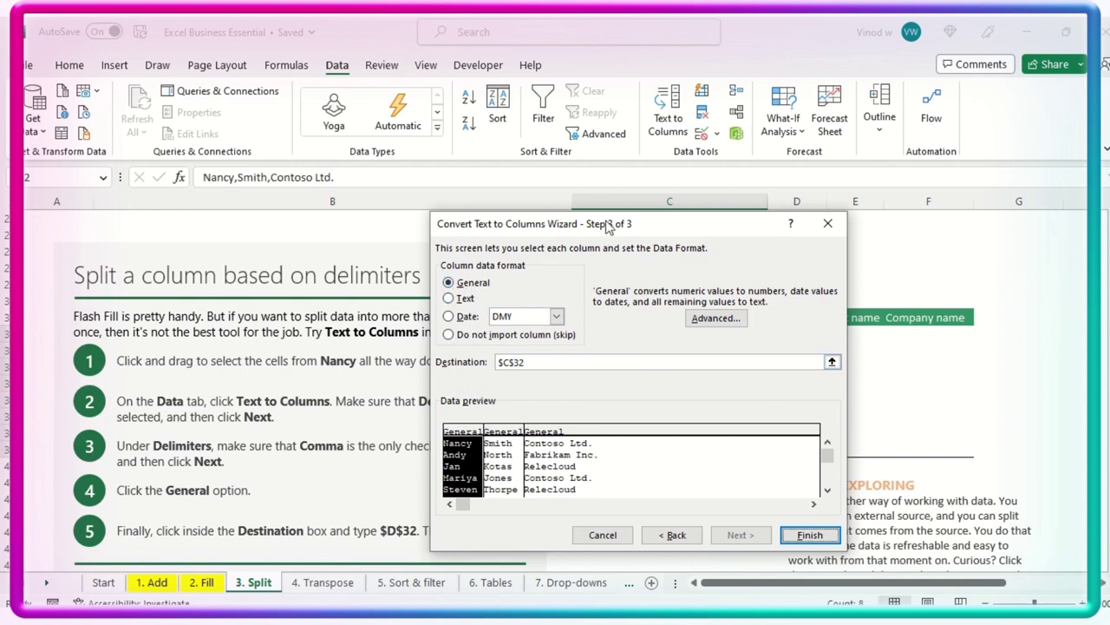
pyautogui.moveTo(604, 222); pyautogui.dragTo(266, 199)
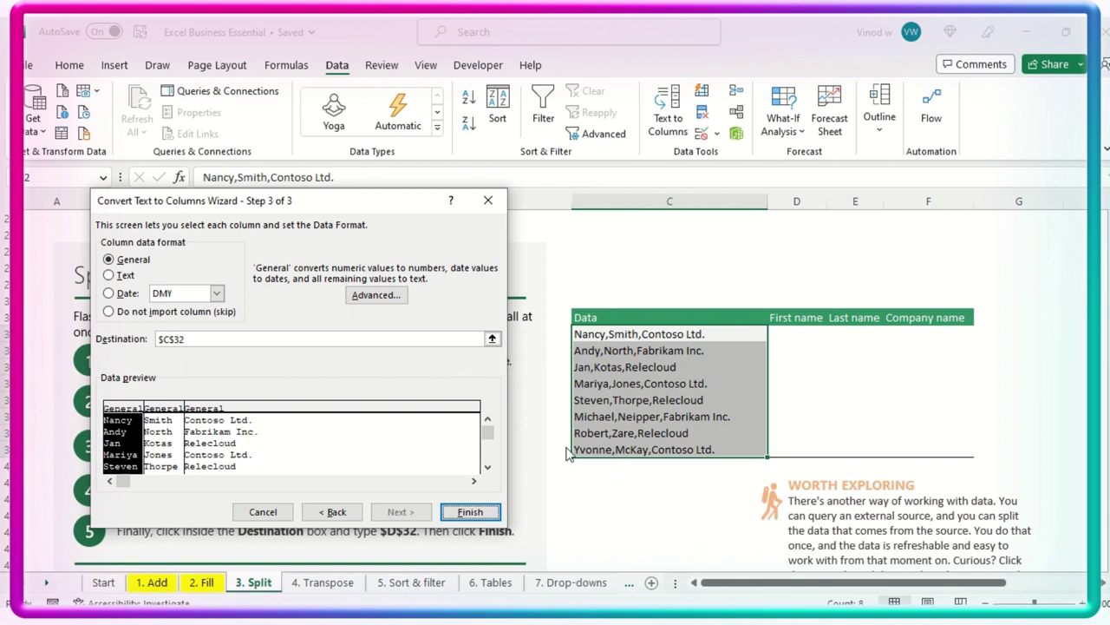
pyautogui.click(492, 339)
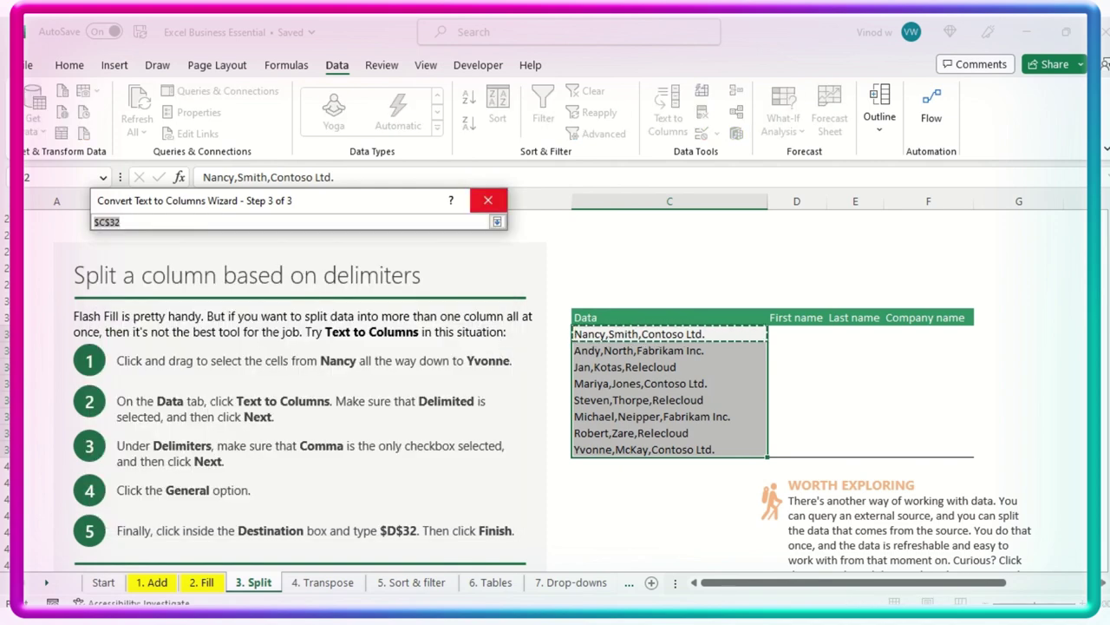
pyautogui.click(796, 334)
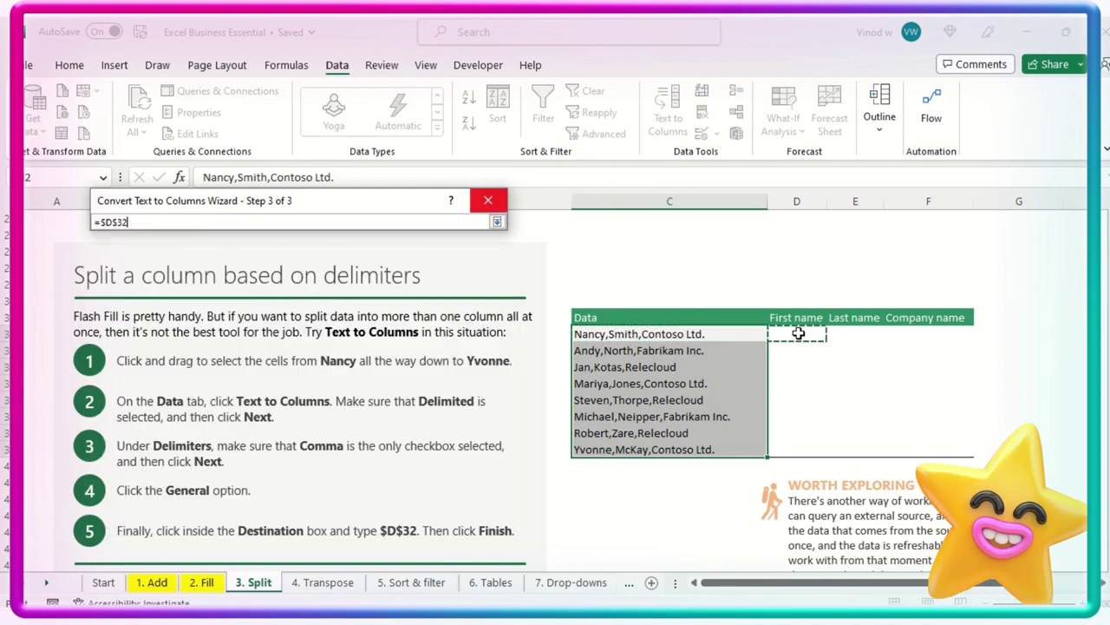
pyautogui.click(498, 222)
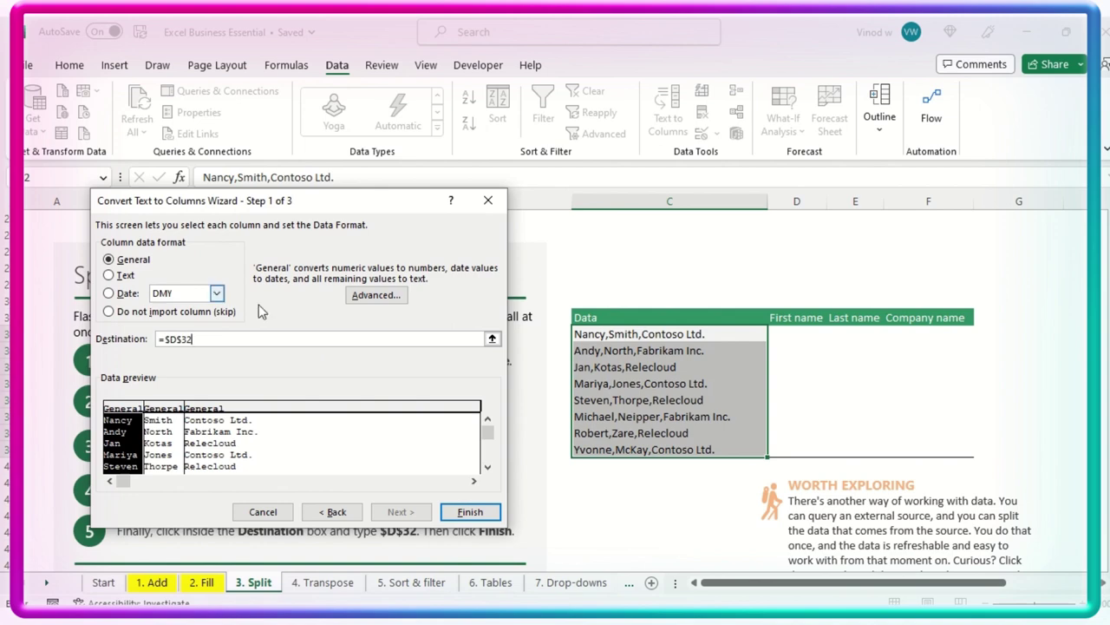
pyautogui.click(469, 512)
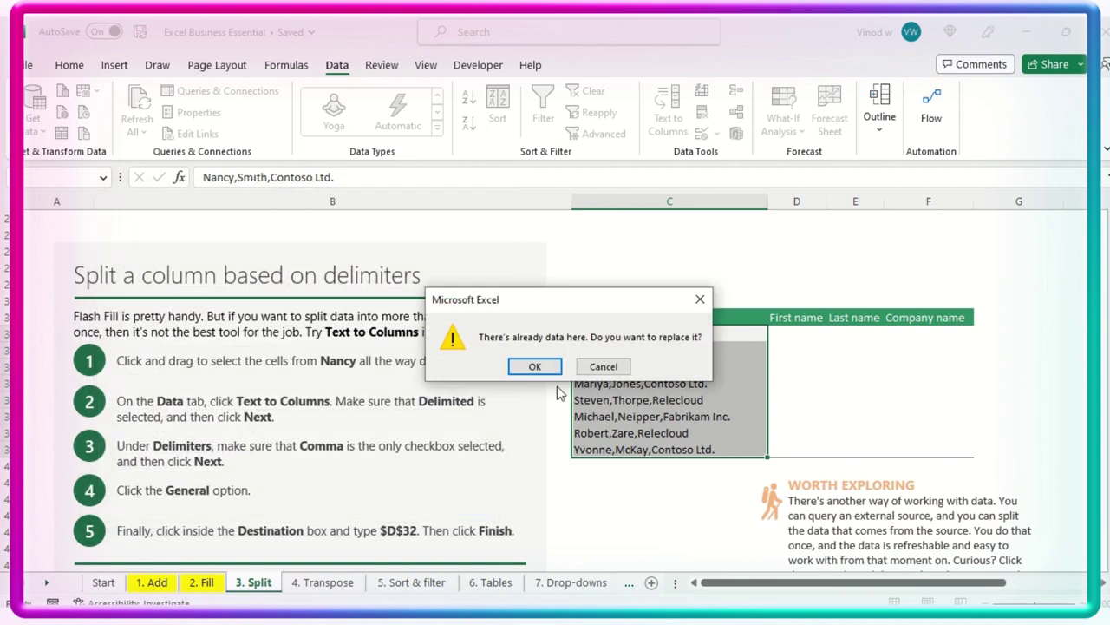
pyautogui.click(534, 367)
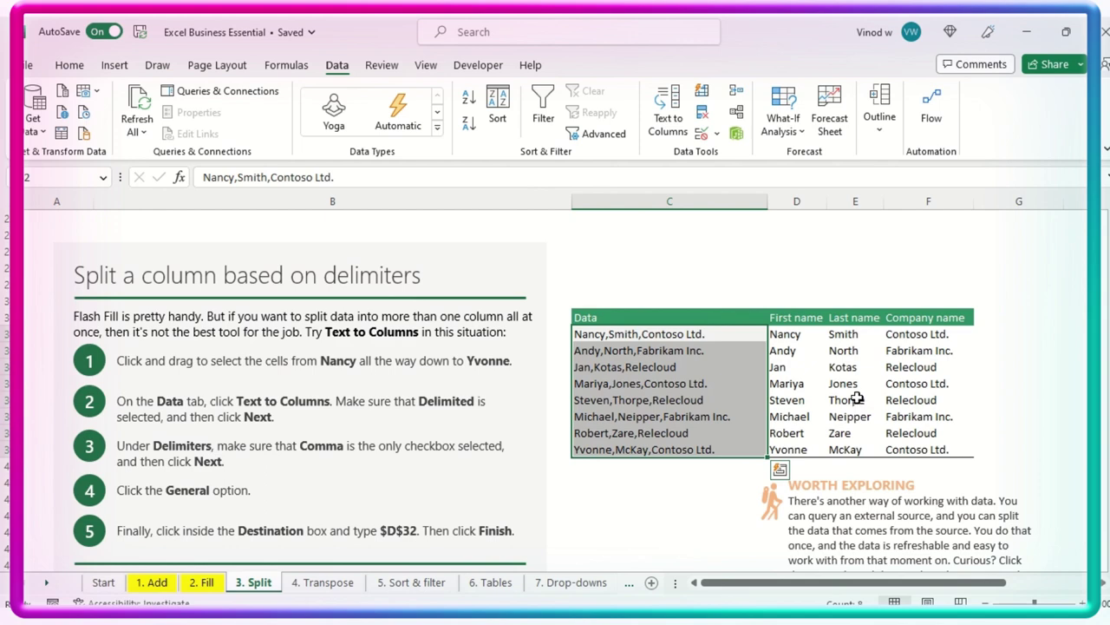
# Review the "Split a column with formulas" section and its "Name inside one cell" example
pyautogui.scroll(-3, 807, 347)
pyautogui.scroll(-5, 806, 347)
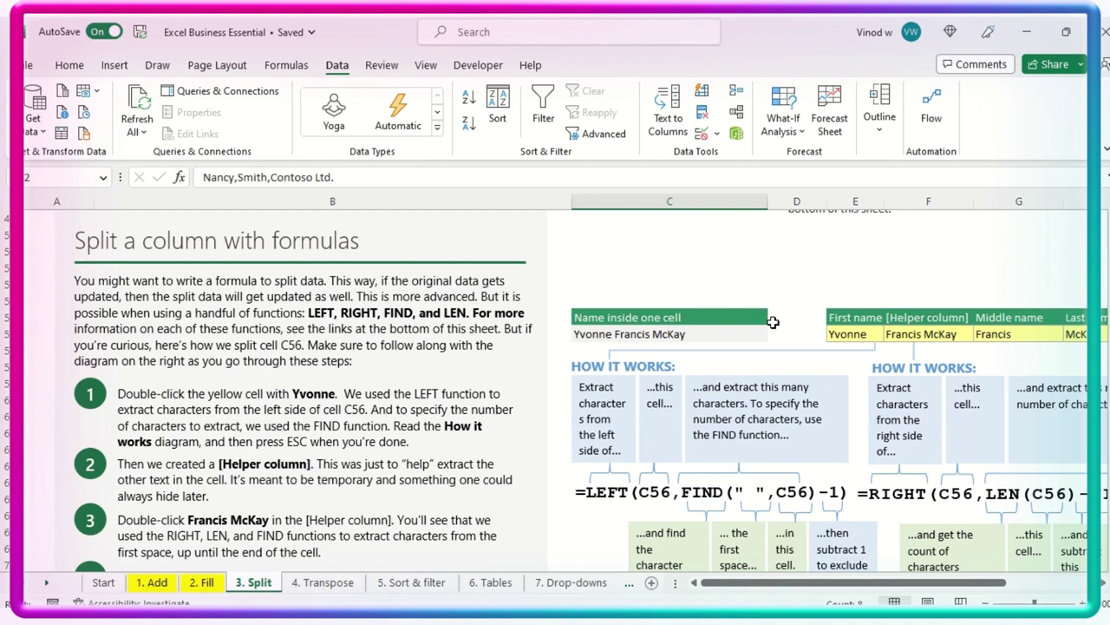
pyautogui.moveTo(728, 318); pyautogui.dragTo(732, 342)
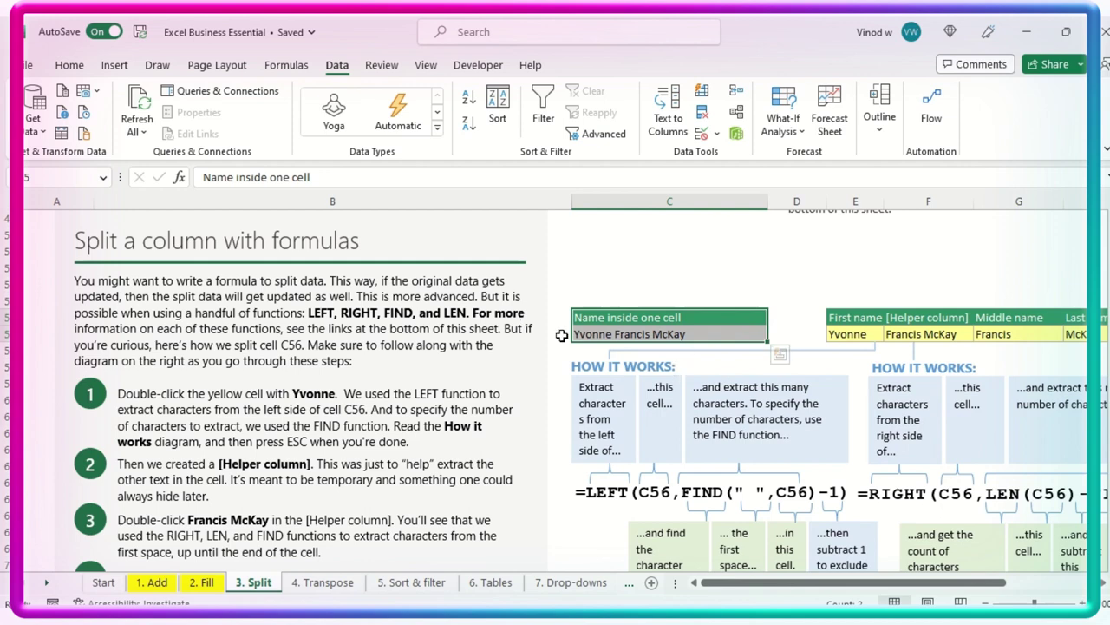
pyautogui.click(445, 312)
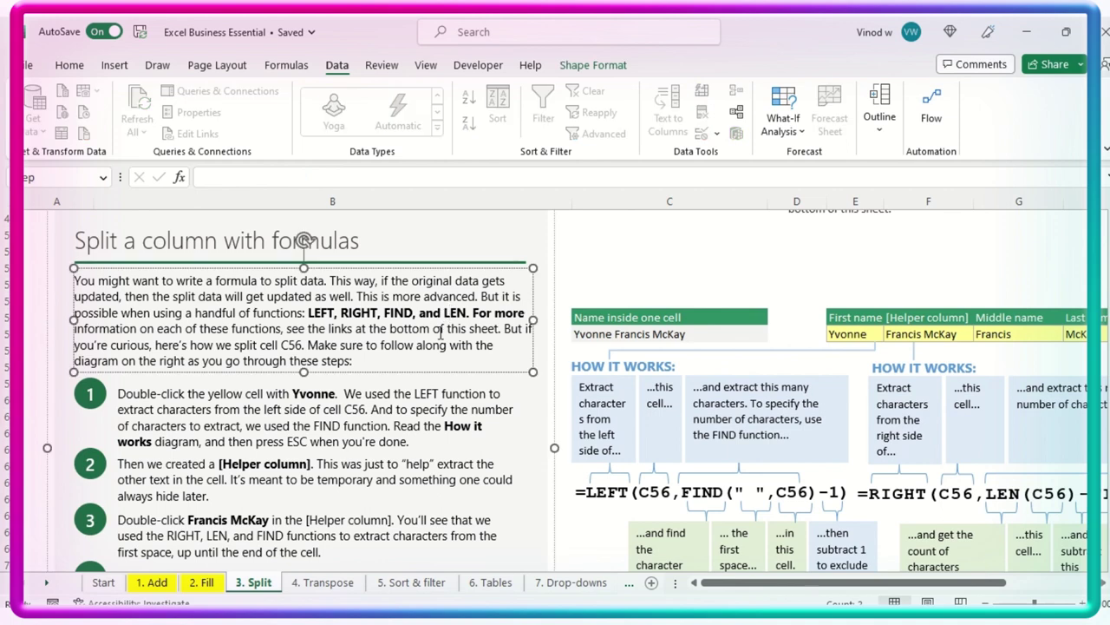
pyautogui.click(633, 253)
pyautogui.click(822, 261)
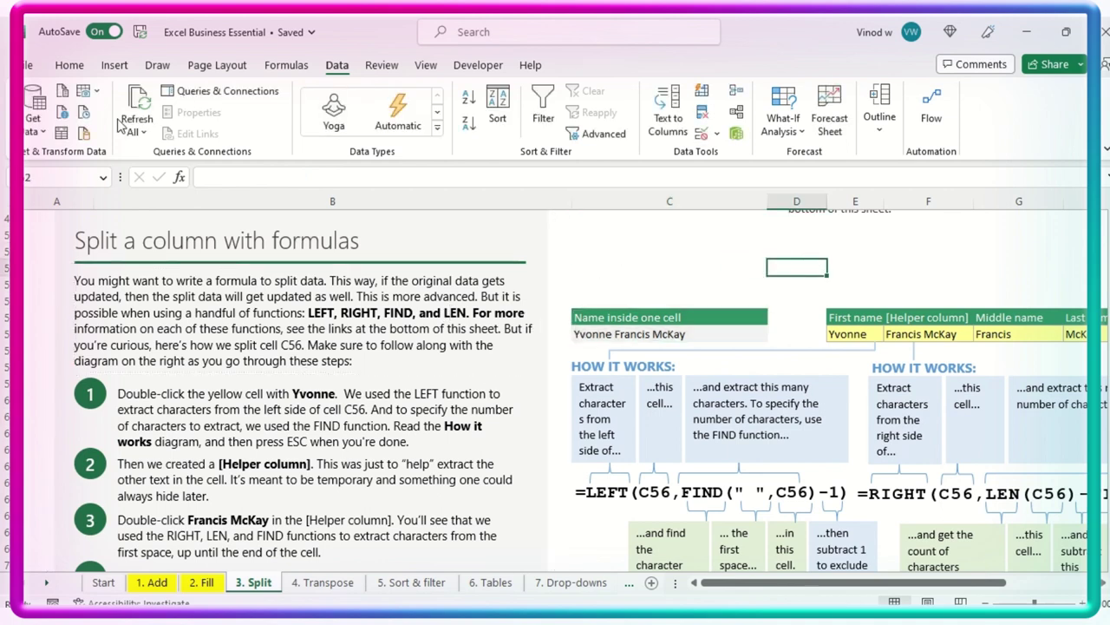
# Draw a rectangle about 1.96 cm high and 7.83 cm wide over the "Name inside one cell" table
pyautogui.click(114, 65)
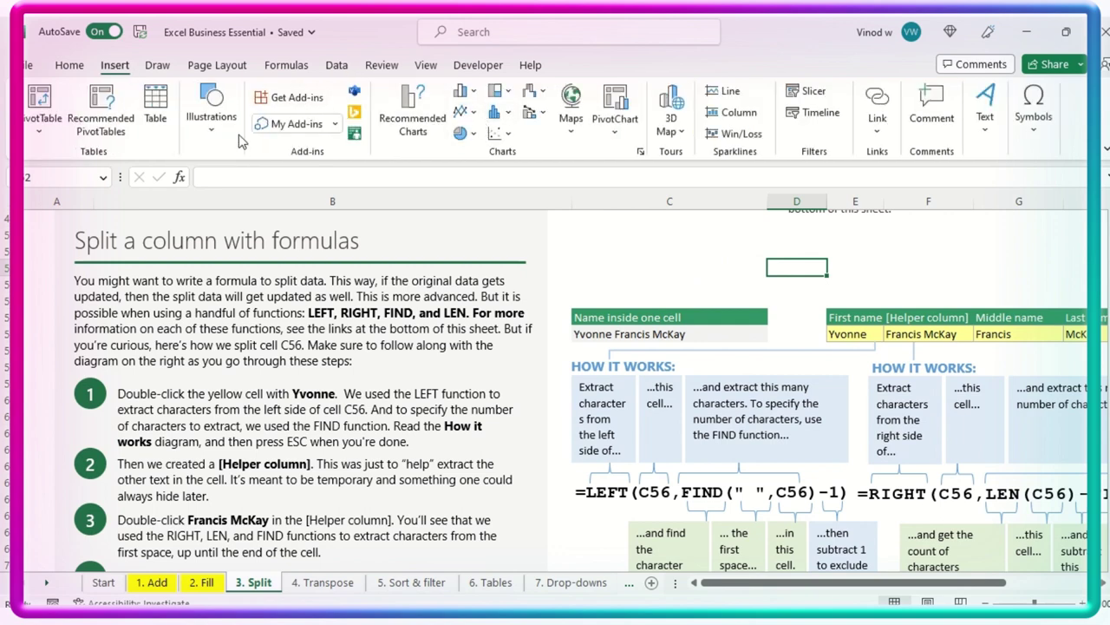
pyautogui.click(215, 116)
pyautogui.click(245, 198)
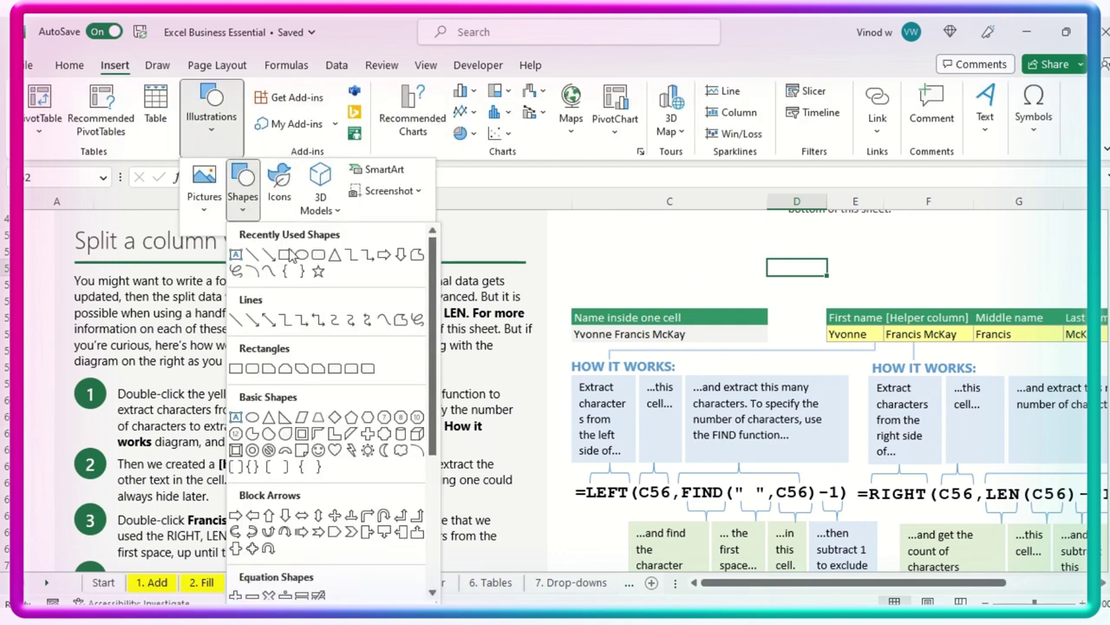
pyautogui.click(295, 260)
pyautogui.moveTo(546, 251); pyautogui.dragTo(790, 345)
pyautogui.moveTo(786, 257); pyautogui.dragTo(790, 284)
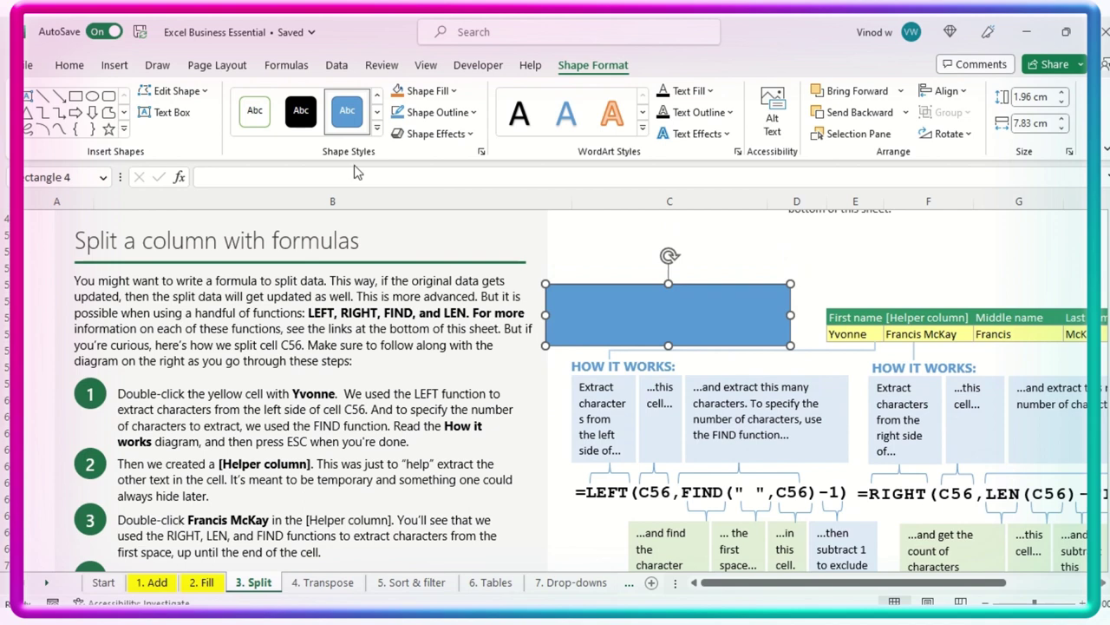
# Set the rectangle over the name table to No Outline and No Fill
pyautogui.click(458, 112)
pyautogui.click(444, 367)
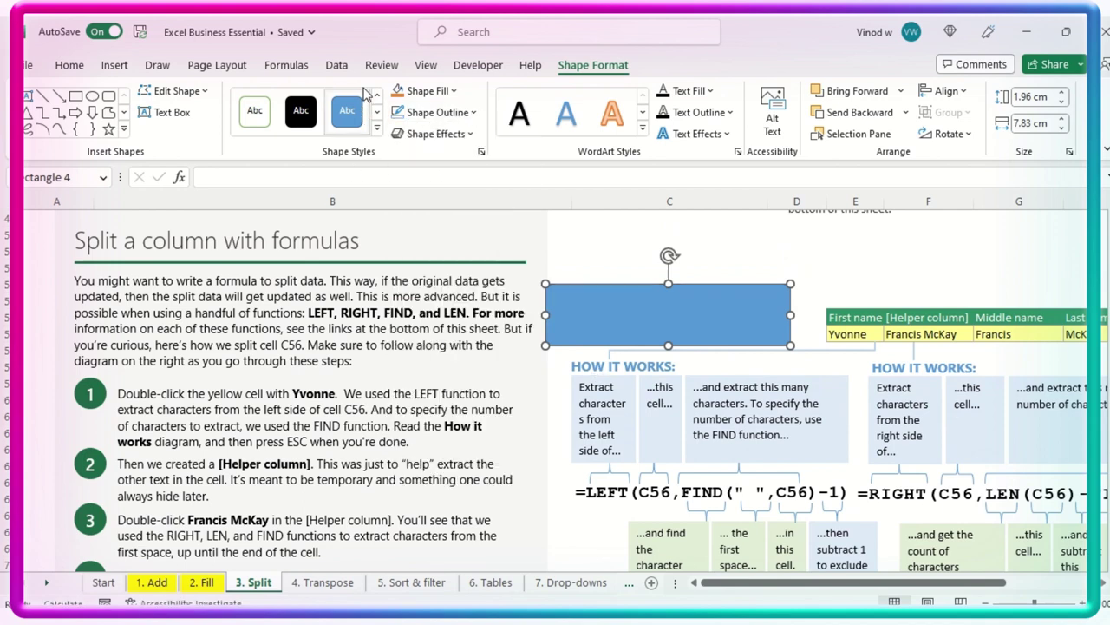
pyautogui.click(449, 91)
pyautogui.click(448, 345)
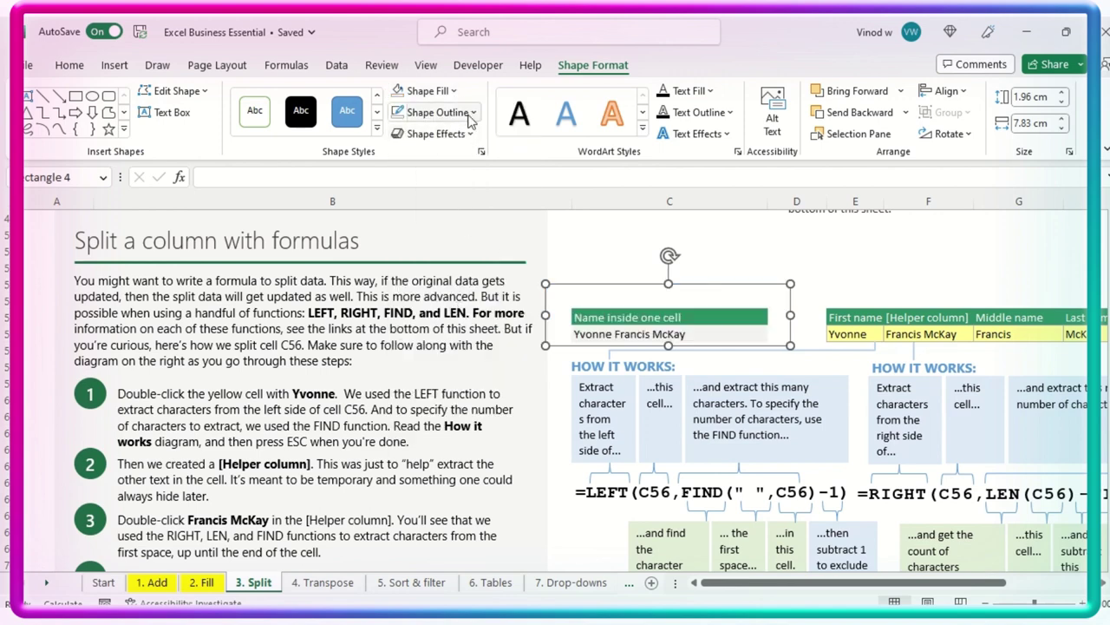
# Give the rectangle over the "Name inside one cell" table a thick red outline and shift it slightly down
pyautogui.click(438, 112)
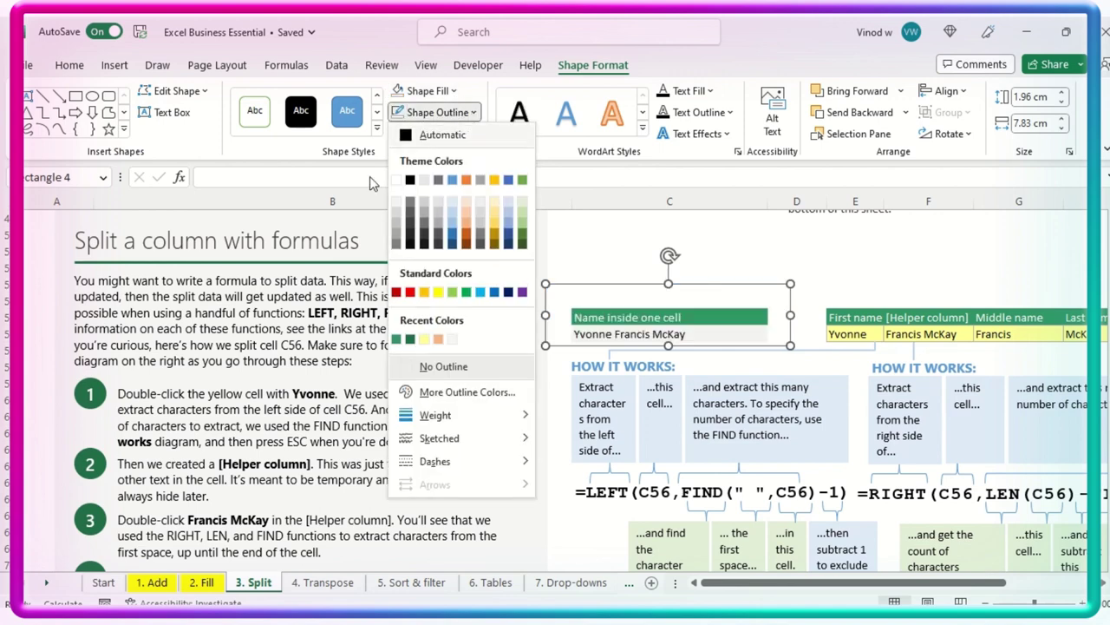
pyautogui.click(411, 293)
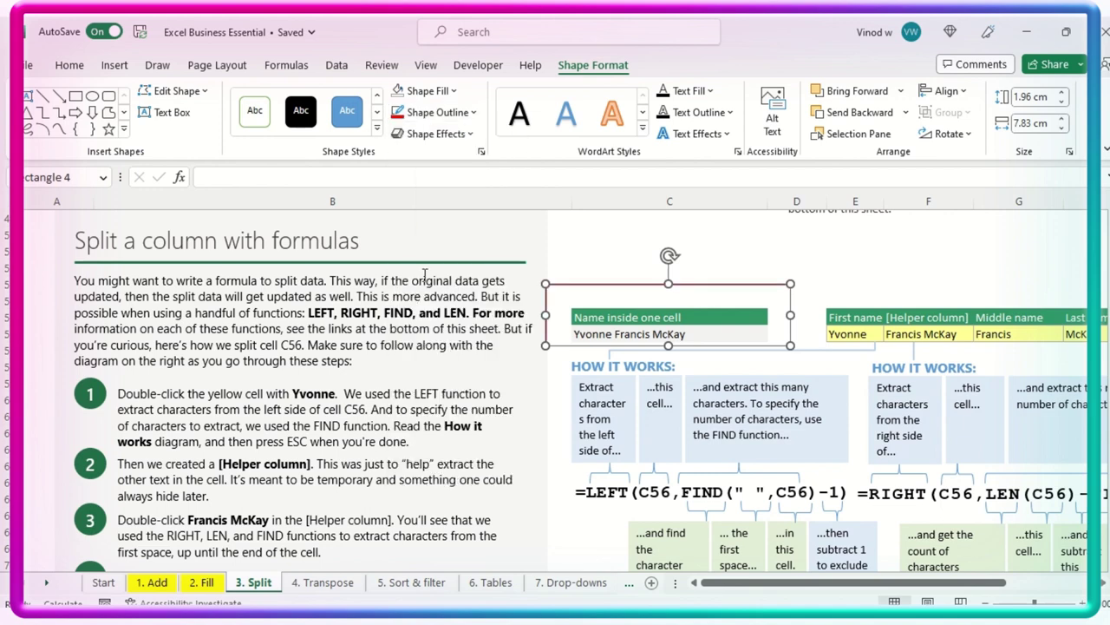
pyautogui.click(438, 112)
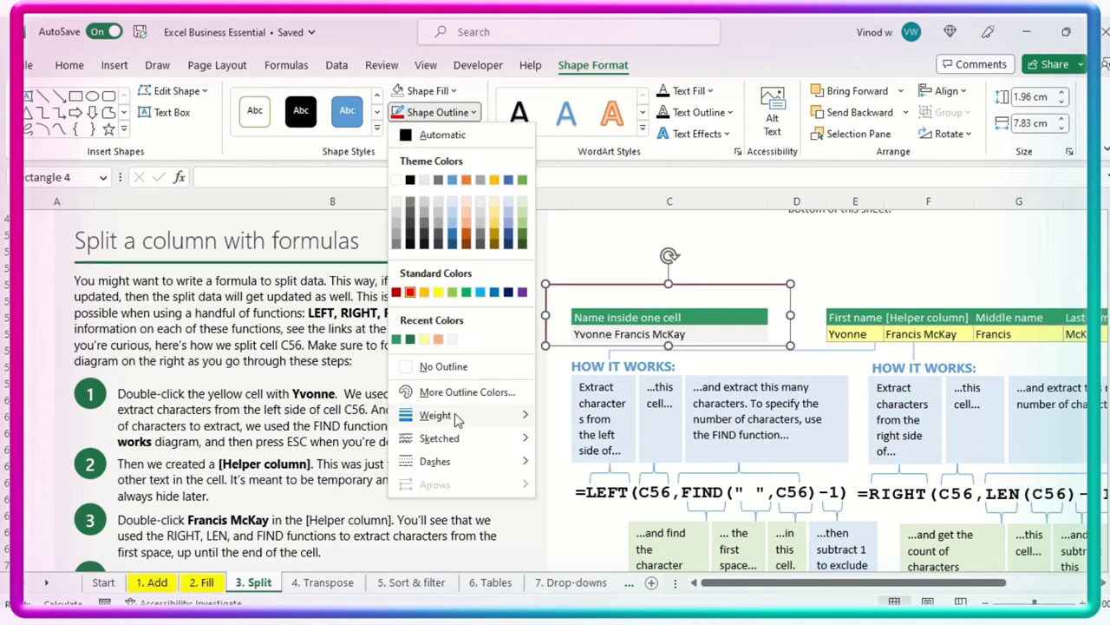
pyautogui.moveTo(460, 414)
pyautogui.click(595, 543)
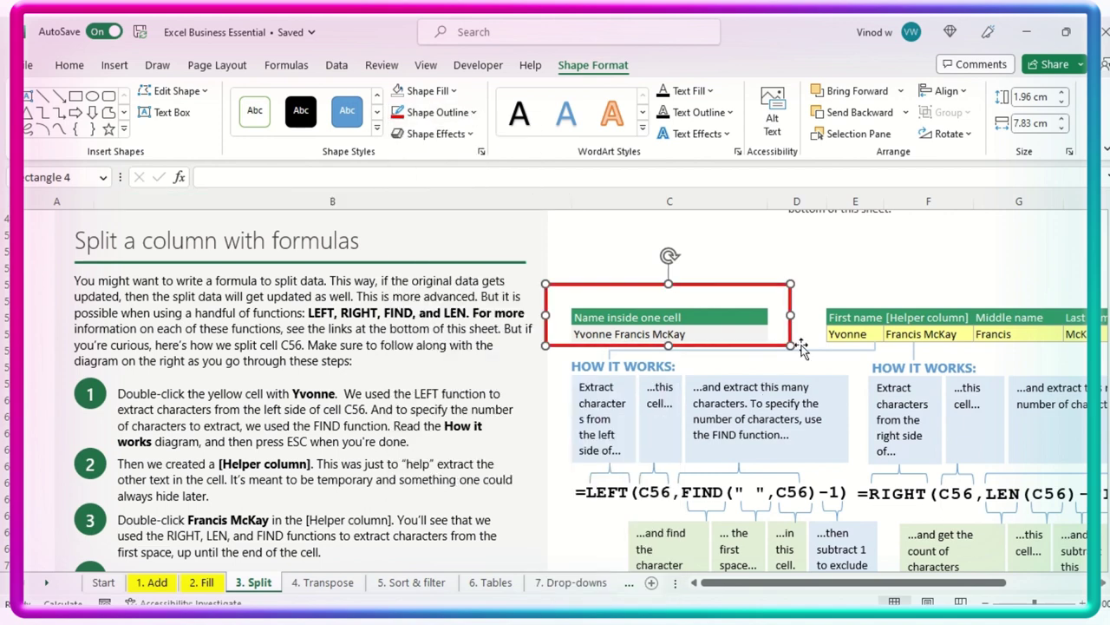
pyautogui.press('Escape')
pyautogui.click(713, 293)
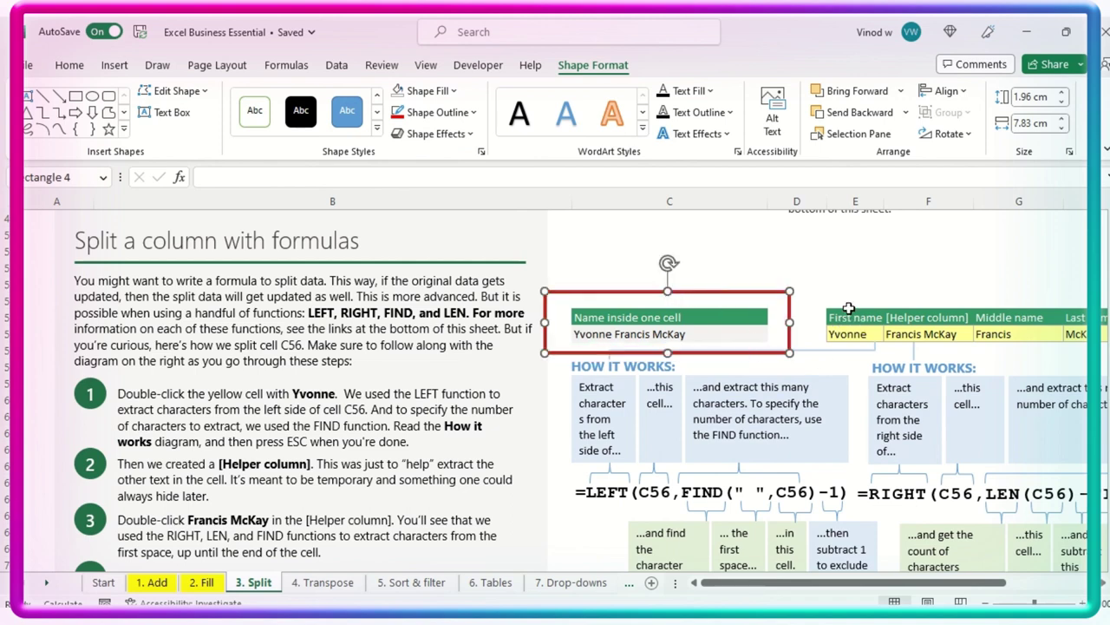
# Move the red rectangle to the split-name table, widen it to about 10.64 cm, and shrink it to a strip above the headers
pyautogui.scroll(2, 868, 338)
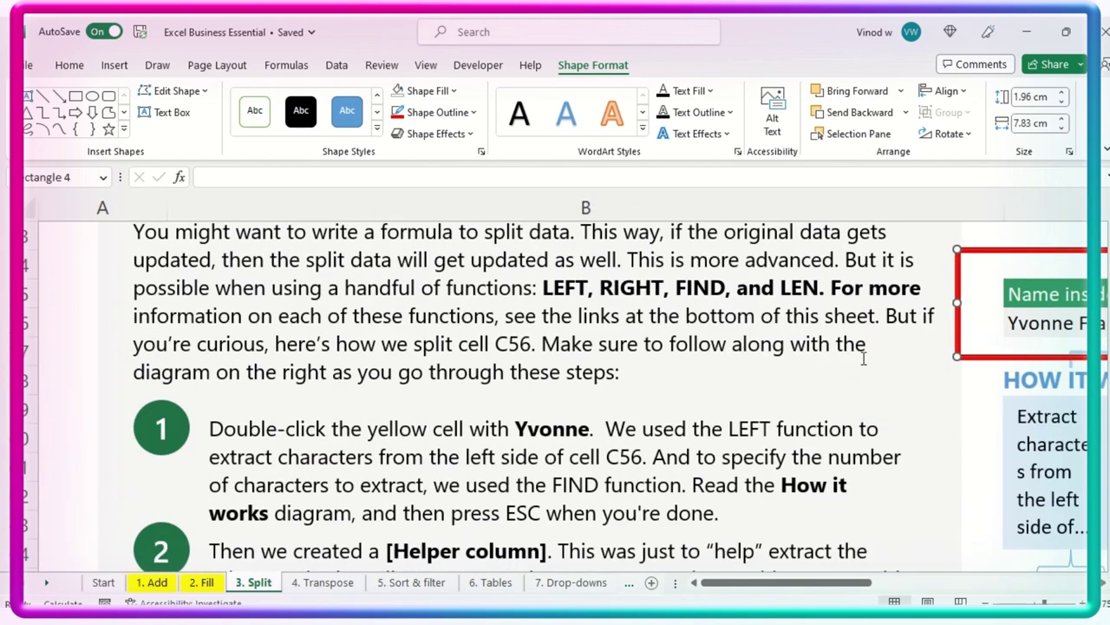
pyautogui.moveTo(831, 582); pyautogui.dragTo(973, 581)
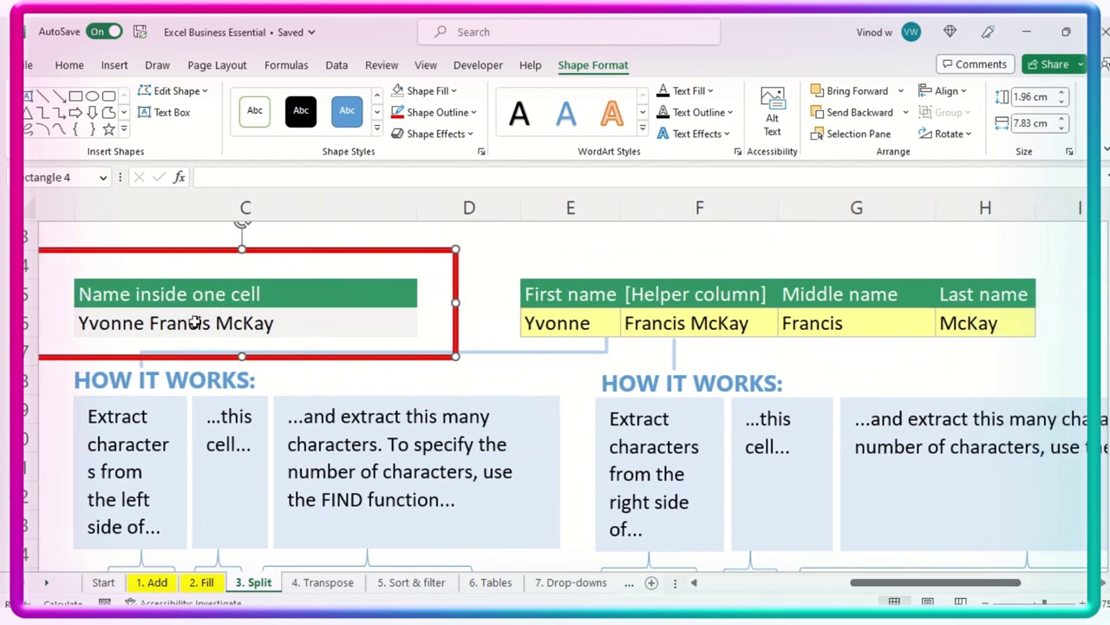
pyautogui.moveTo(458, 293); pyautogui.dragTo(913, 270)
pyautogui.moveTo(911, 348); pyautogui.dragTo(1064, 355)
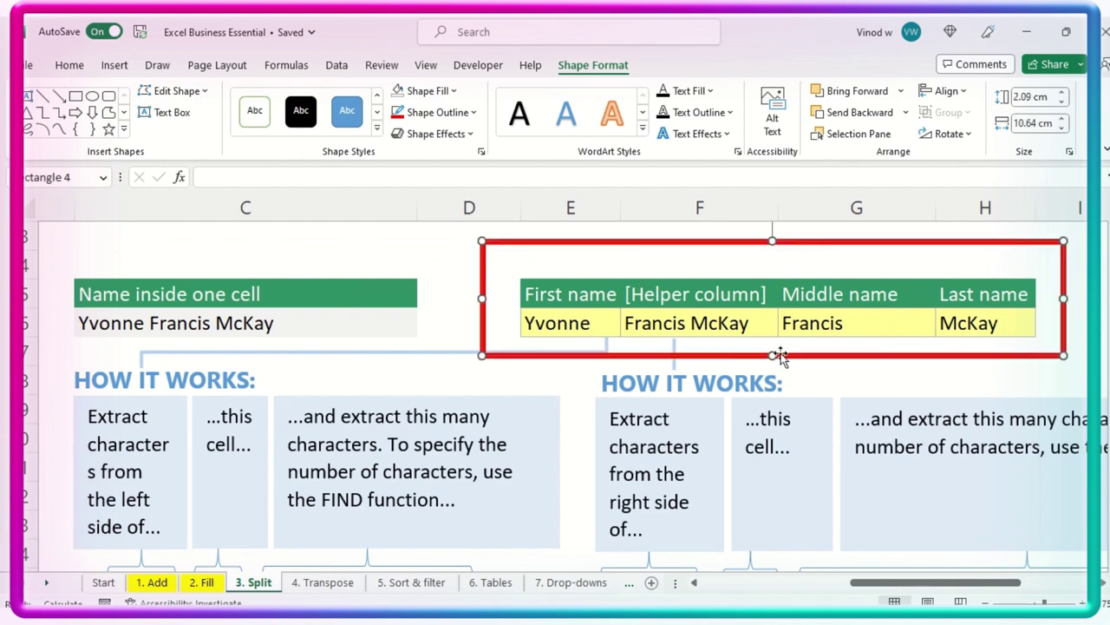
pyautogui.moveTo(772, 354); pyautogui.dragTo(790, 282)
# Inspect the LEFT and FIND formula in the First name cell E56 and its reference to C56
pyautogui.click(581, 323)
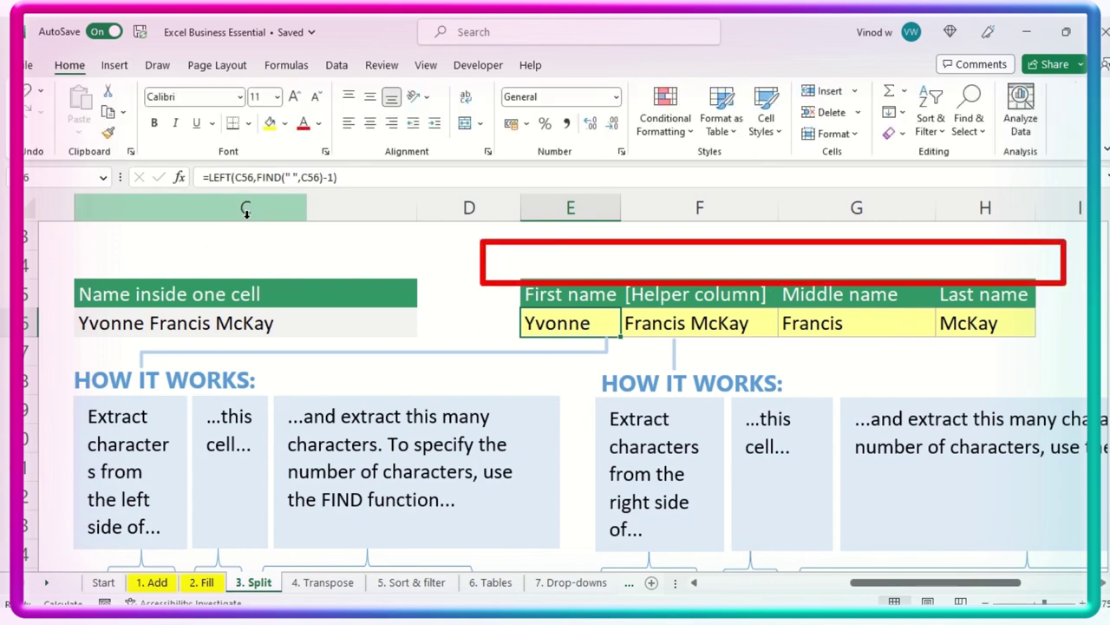
pyautogui.click(360, 174)
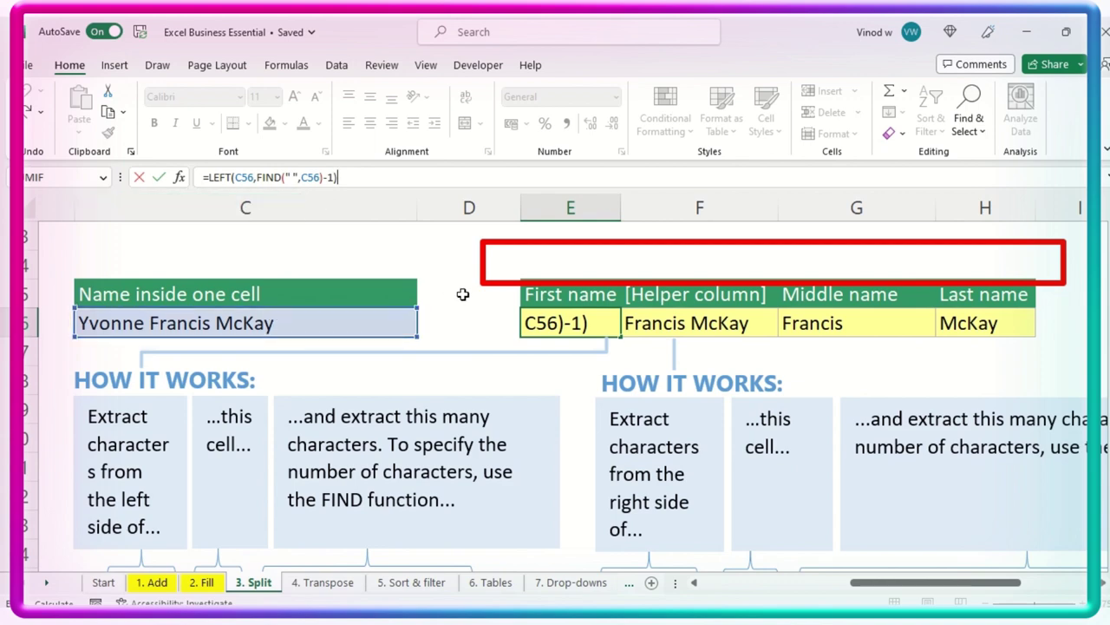
pyautogui.click(496, 320)
pyautogui.click(612, 331)
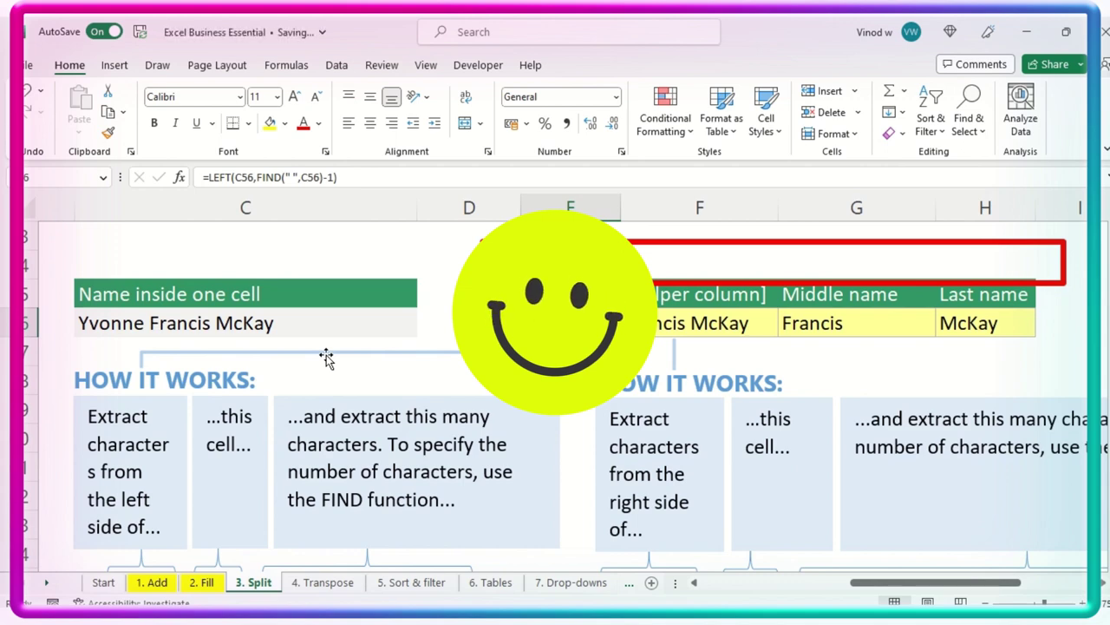
# Examine the "How it works" diagram of the LEFT formula and the start of the neighbouring RIGHT formula
pyautogui.scroll(-3, 232, 399)
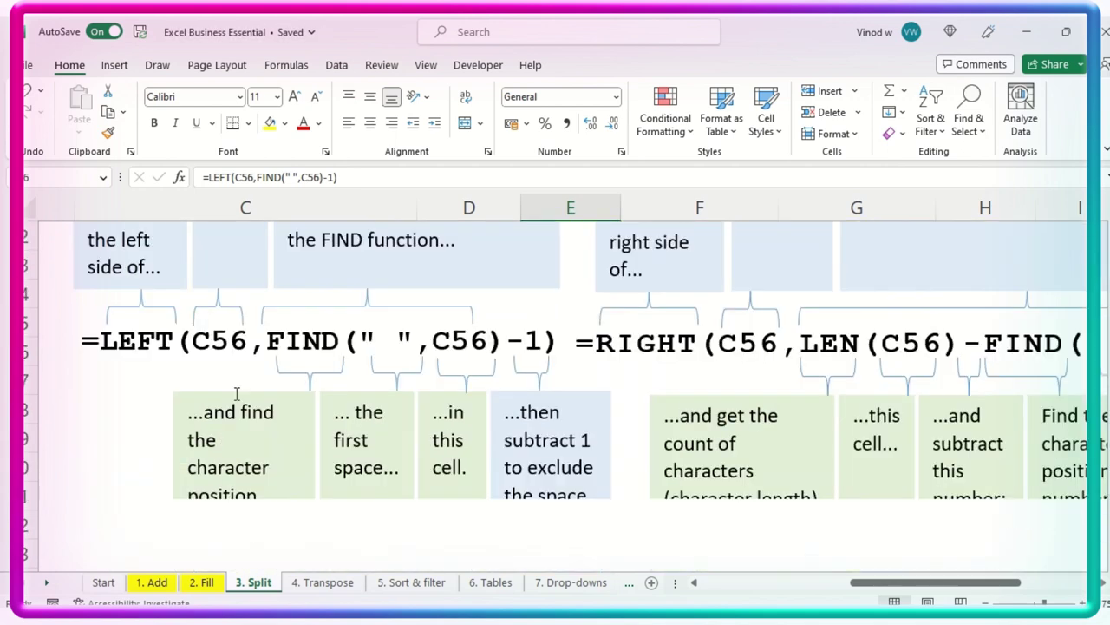
pyautogui.scroll(2, 236, 393)
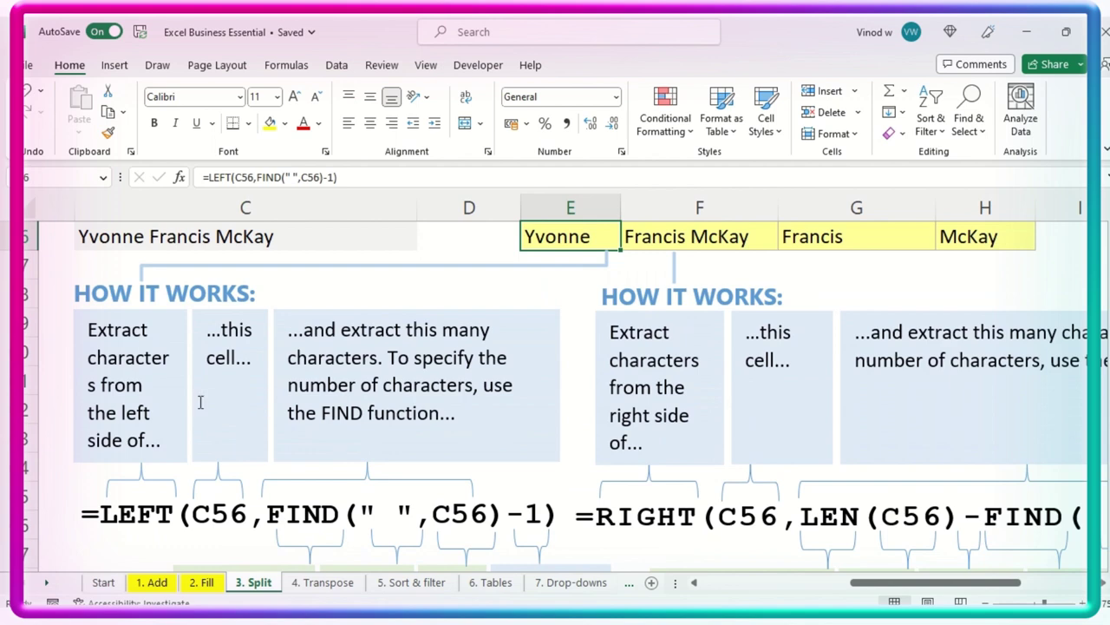
pyautogui.scroll(-1, 143, 357)
pyautogui.scroll(1, 149, 357)
pyautogui.scroll(-1, 187, 443)
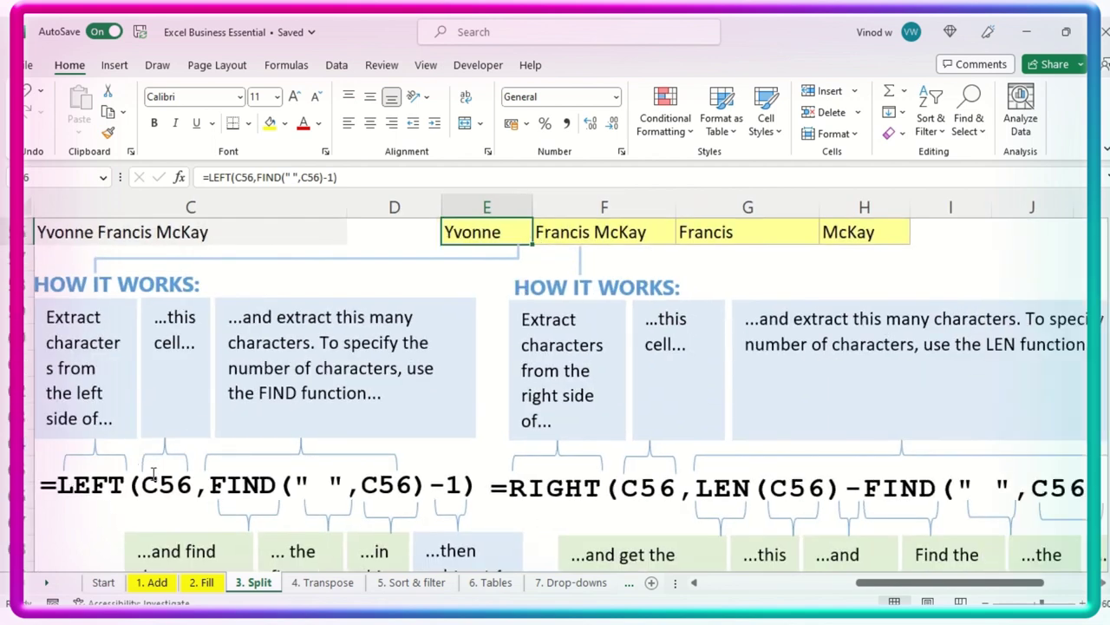
pyautogui.click(103, 499)
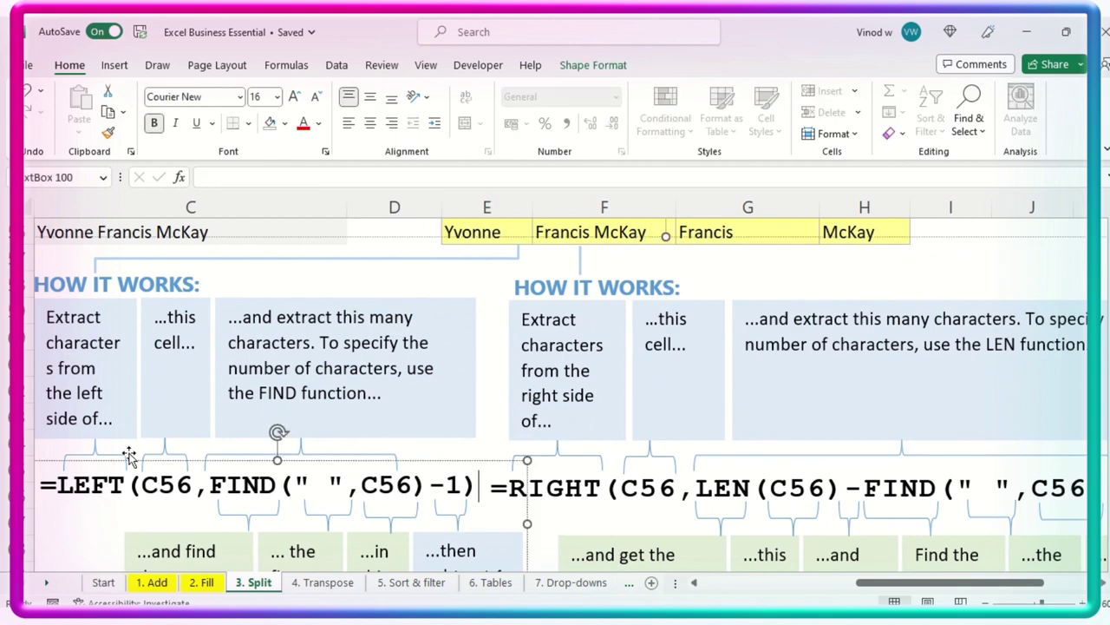
pyautogui.scroll(-1, 101, 461)
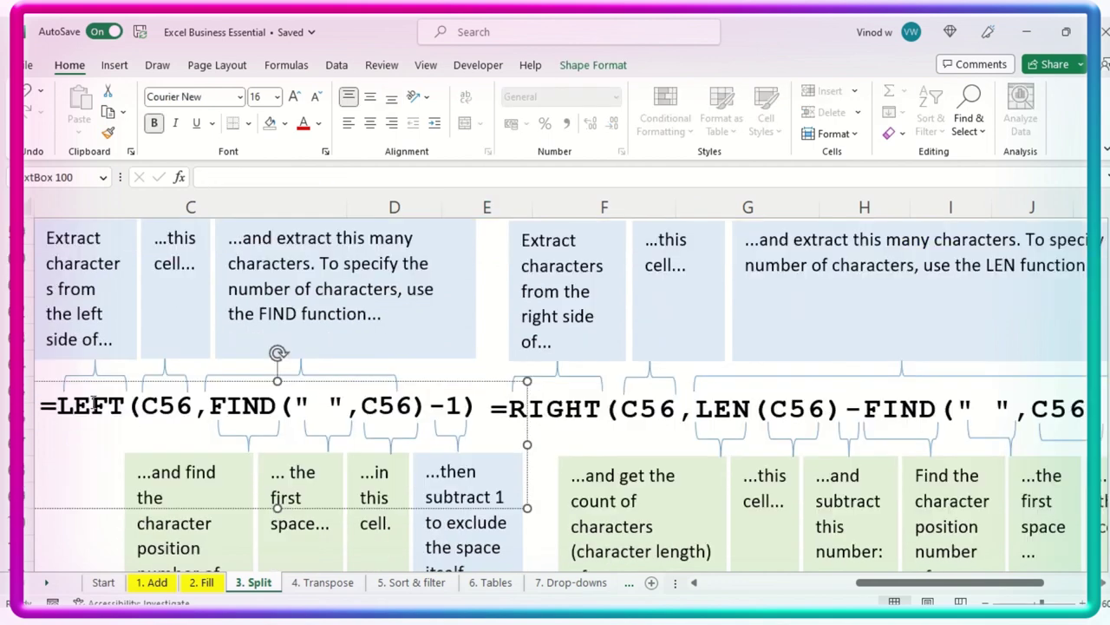
pyautogui.moveTo(876, 594); pyautogui.dragTo(850, 594)
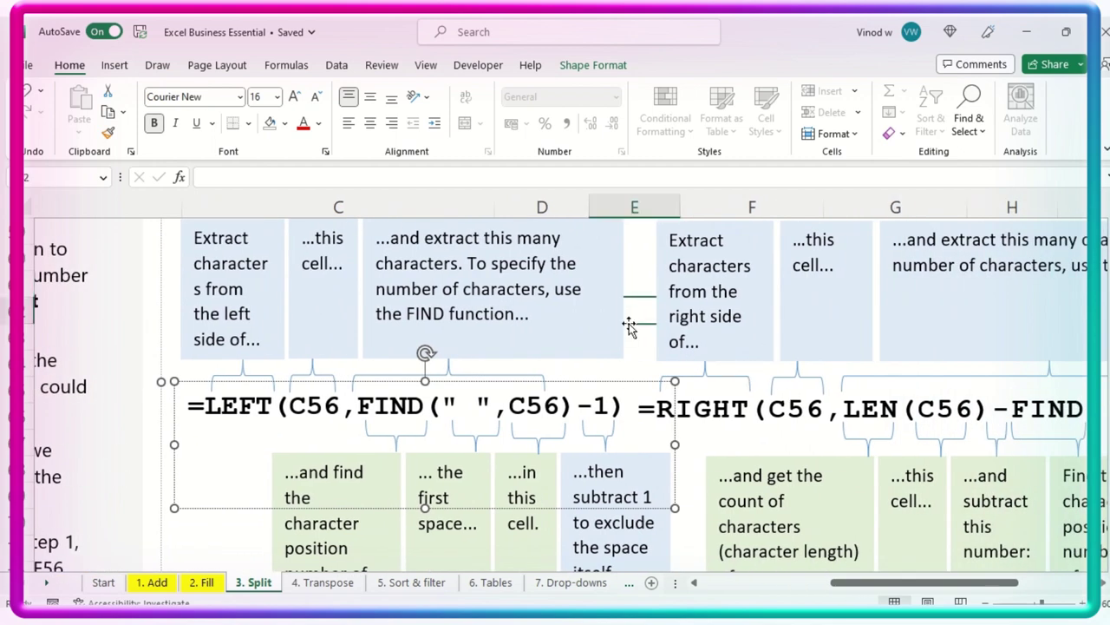
pyautogui.click(639, 407)
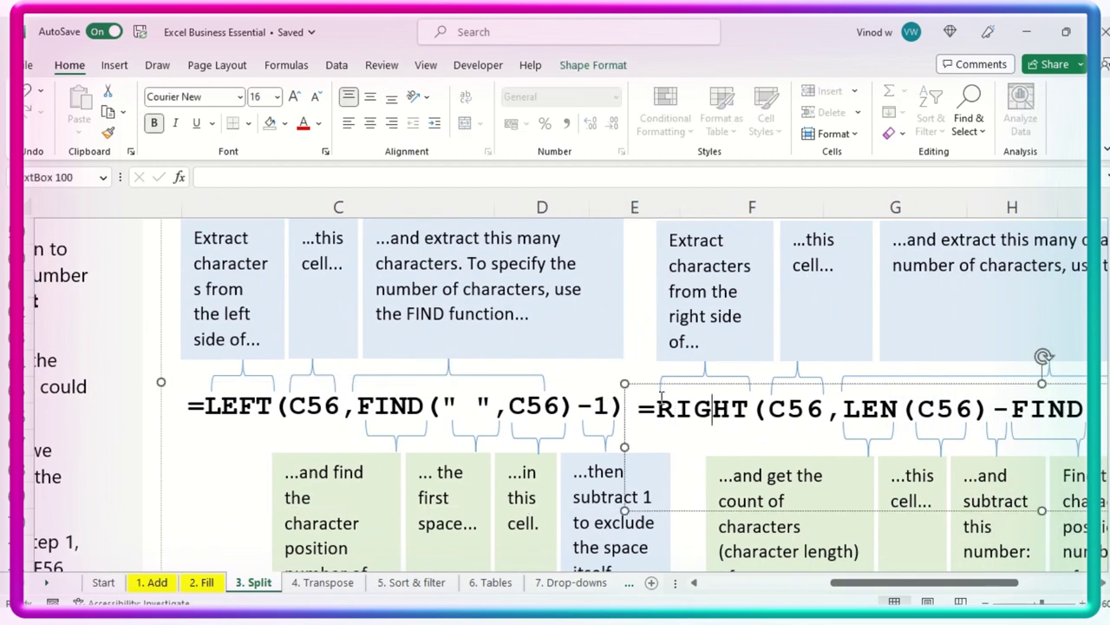
pyautogui.click(626, 347)
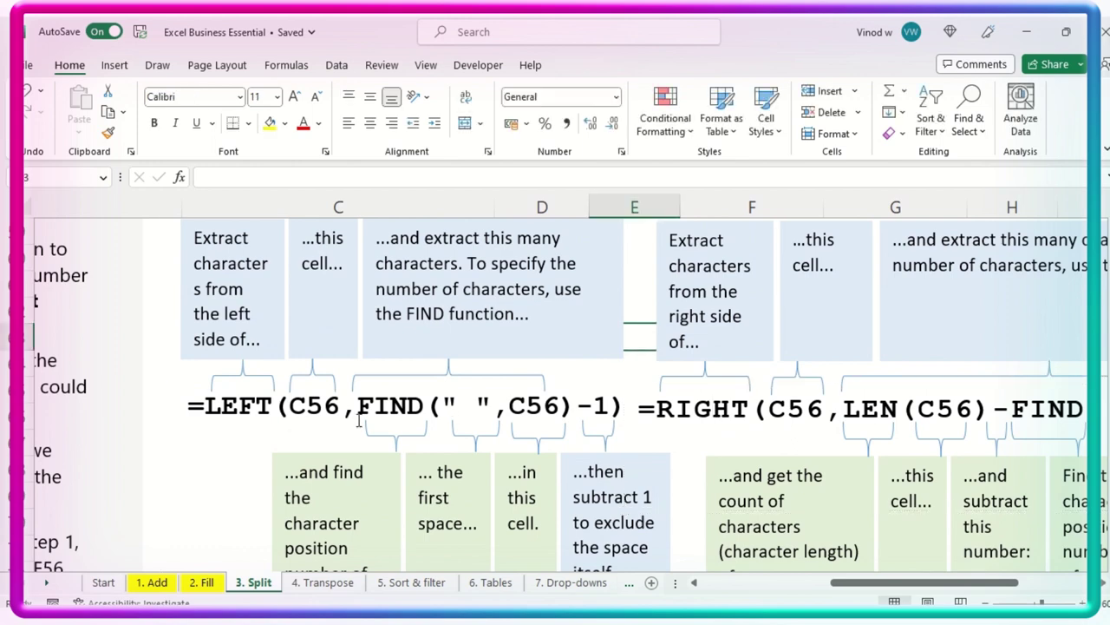
pyautogui.click(226, 407)
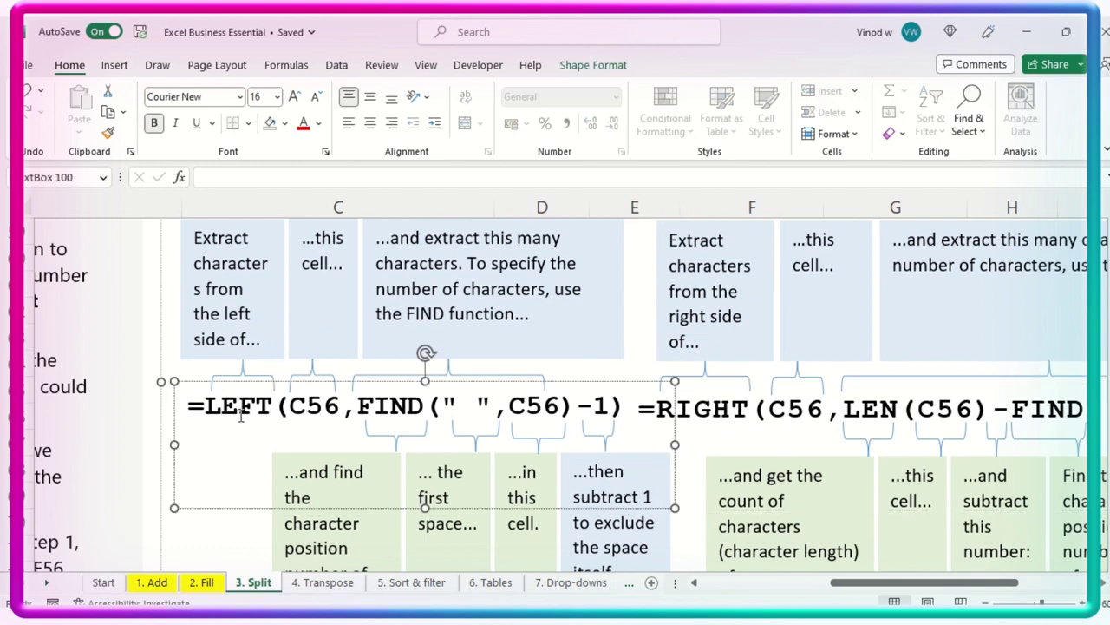
# Set the font color of the full name in cell C56 to red
pyautogui.scroll(1, 243, 423)
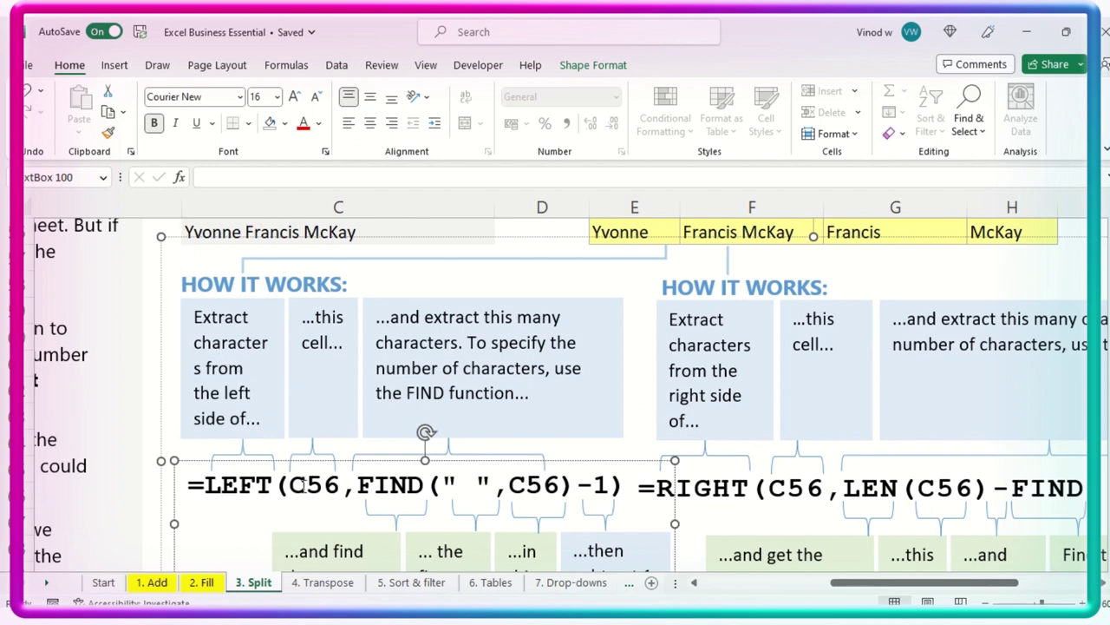
pyautogui.moveTo(290, 482); pyautogui.dragTo(345, 480)
pyautogui.press('Escape')
pyautogui.press('Escape')
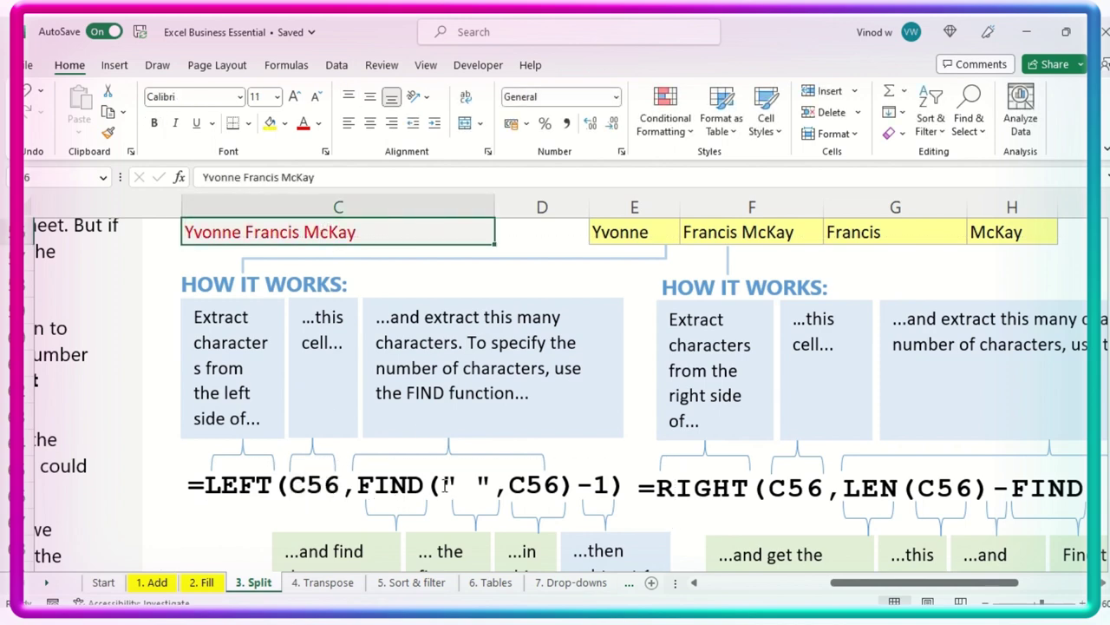
# Examine the FIND part of the LEFT formula diagram, including the first space and the subtraction of 1, against the name in C56
pyautogui.scroll(-3, 421, 484)
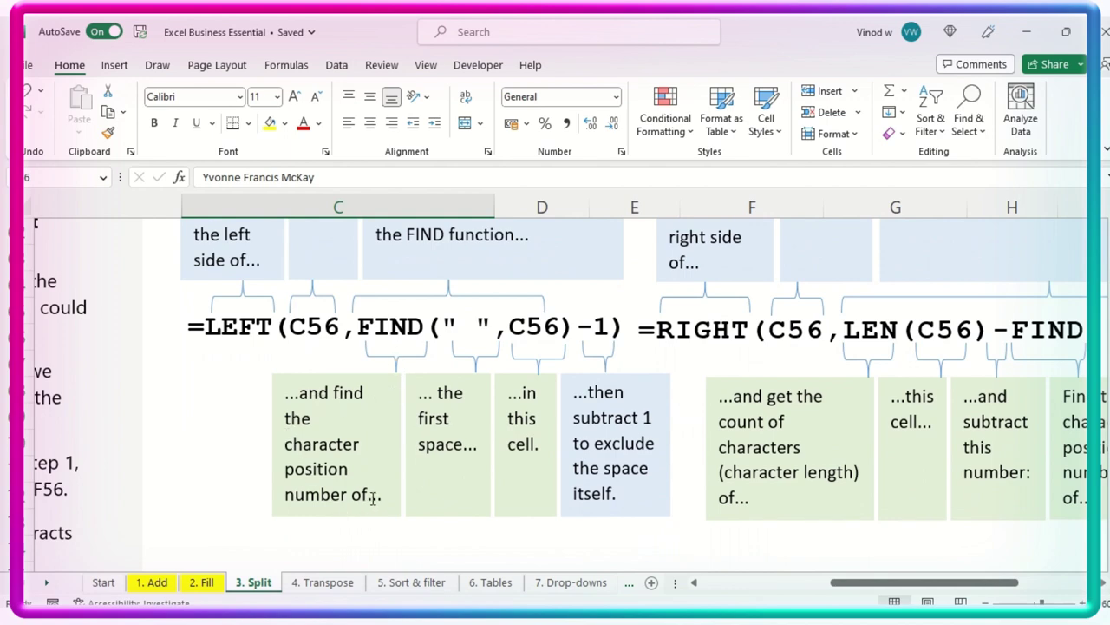
pyautogui.scroll(2, 392, 431)
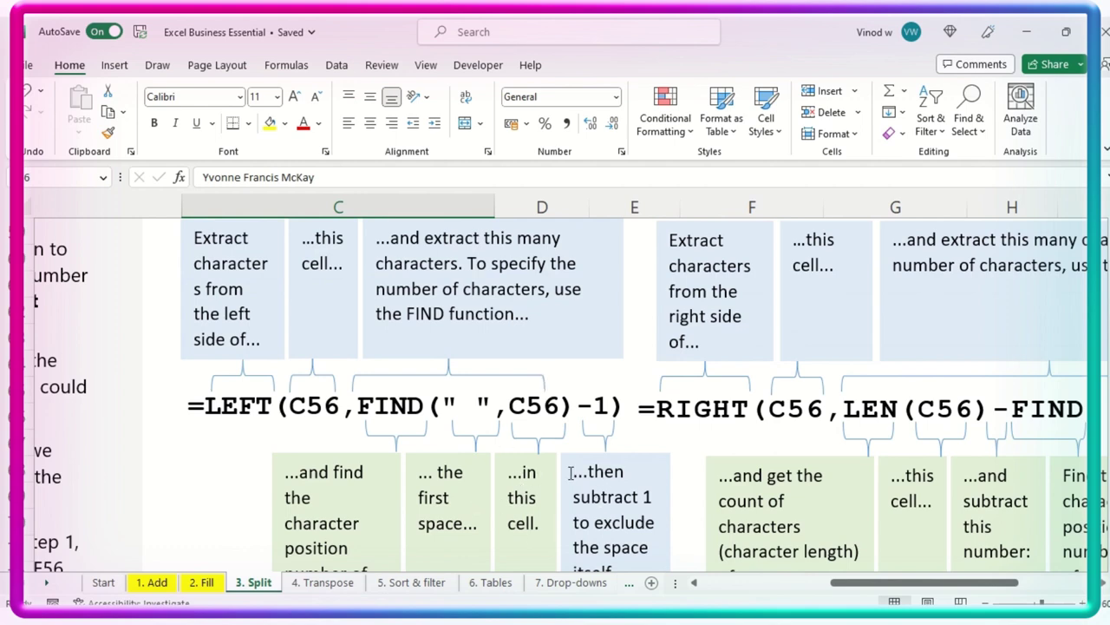
pyautogui.scroll(3, 332, 323)
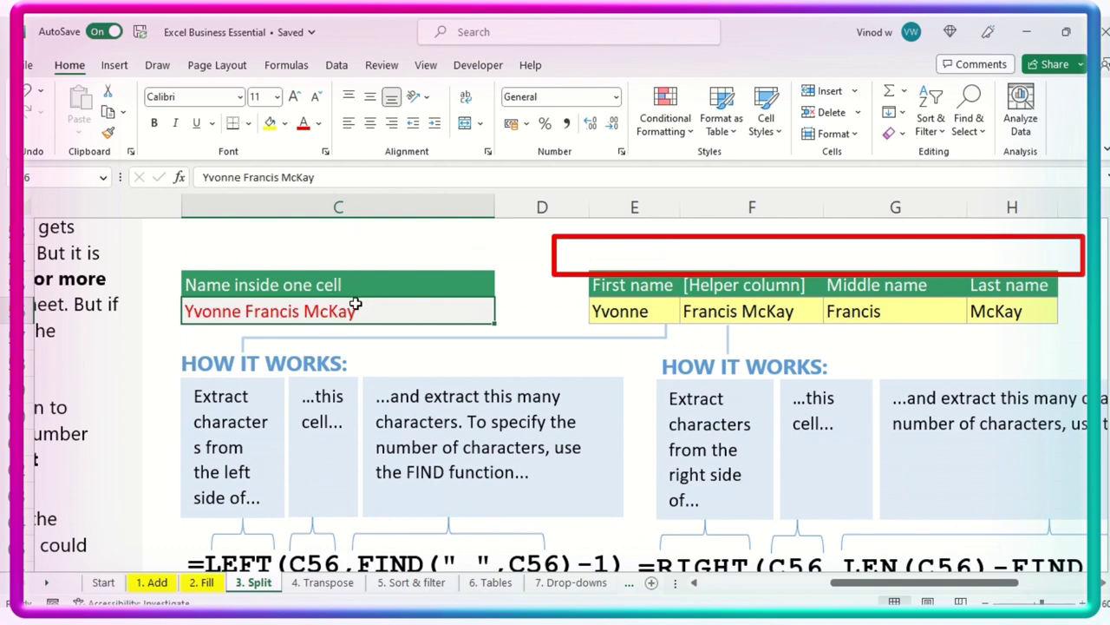
pyautogui.scroll(-1, 356, 313)
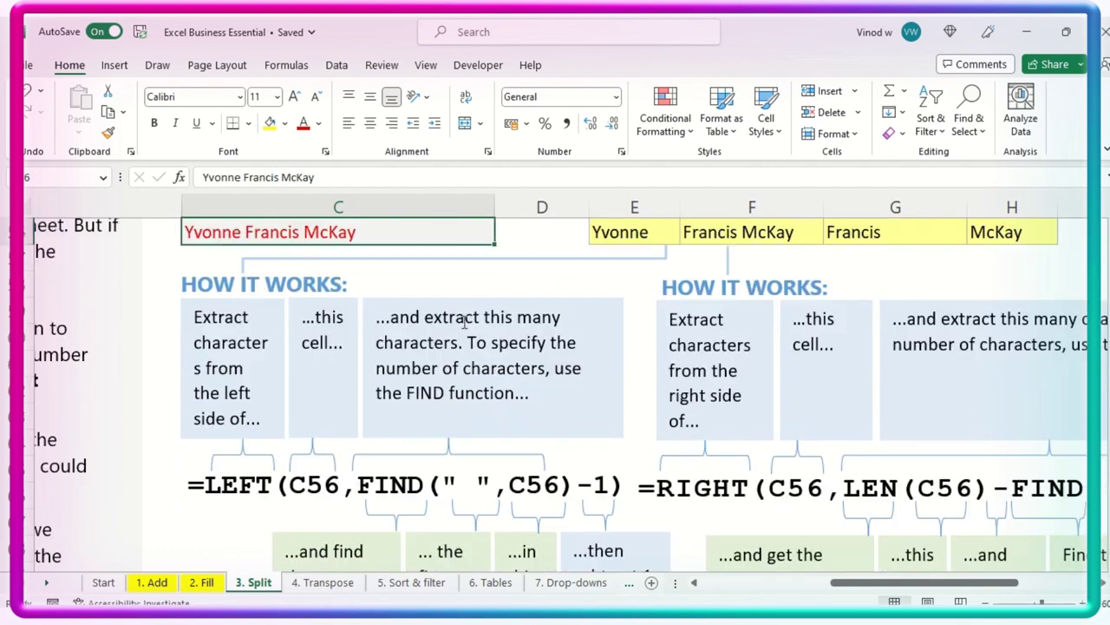
pyautogui.scroll(-1, 576, 358)
pyautogui.scroll(-1, 597, 487)
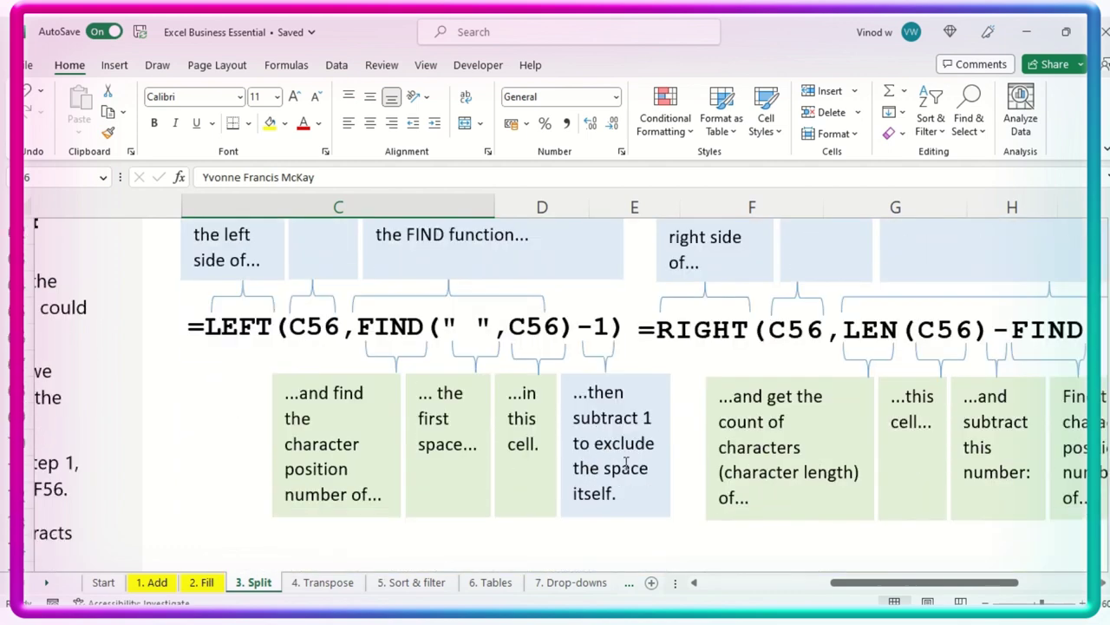
pyautogui.scroll(1, 670, 460)
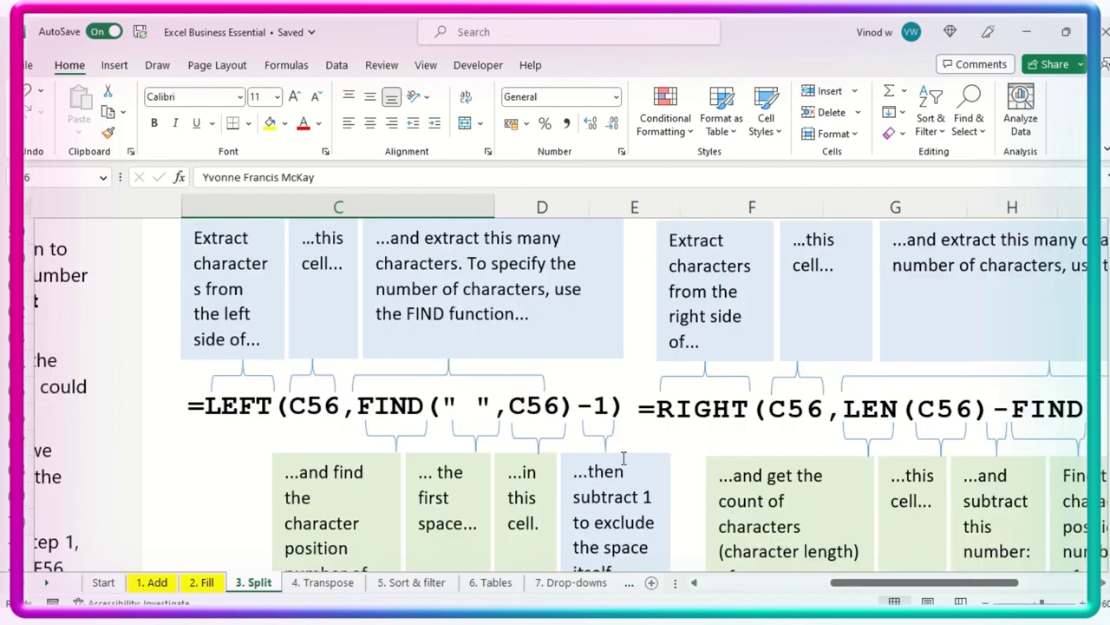
pyautogui.scroll(1, 622, 457)
pyautogui.scroll(-2, 599, 465)
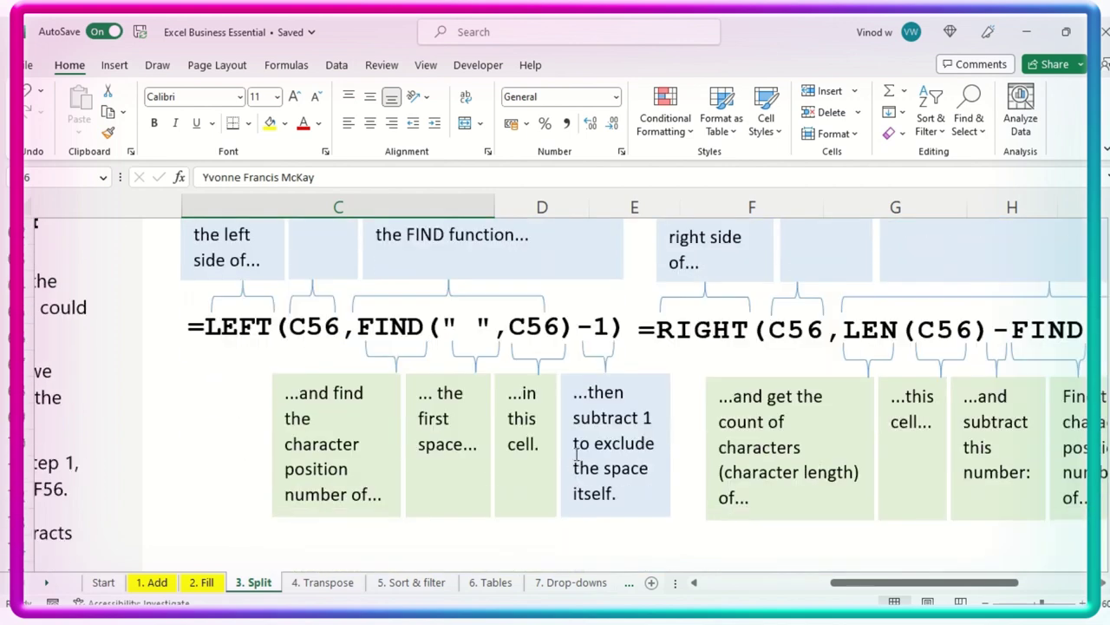
# Review the helper column instructions and examine the "How it works" diagram of the RIGHT, LEN and FIND formula
pyautogui.hscroll(-5, 569, 390)
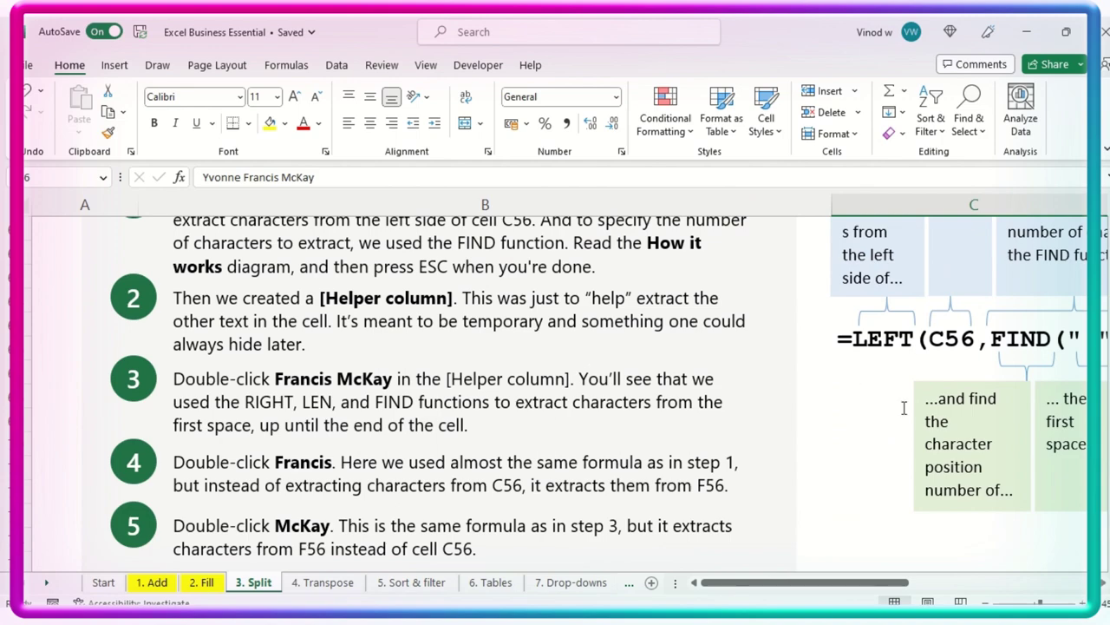
pyautogui.scroll(1, 918, 469)
pyautogui.scroll(1, 918, 470)
pyautogui.moveTo(813, 582); pyautogui.dragTo(924, 587)
pyautogui.scroll(-1, 745, 431)
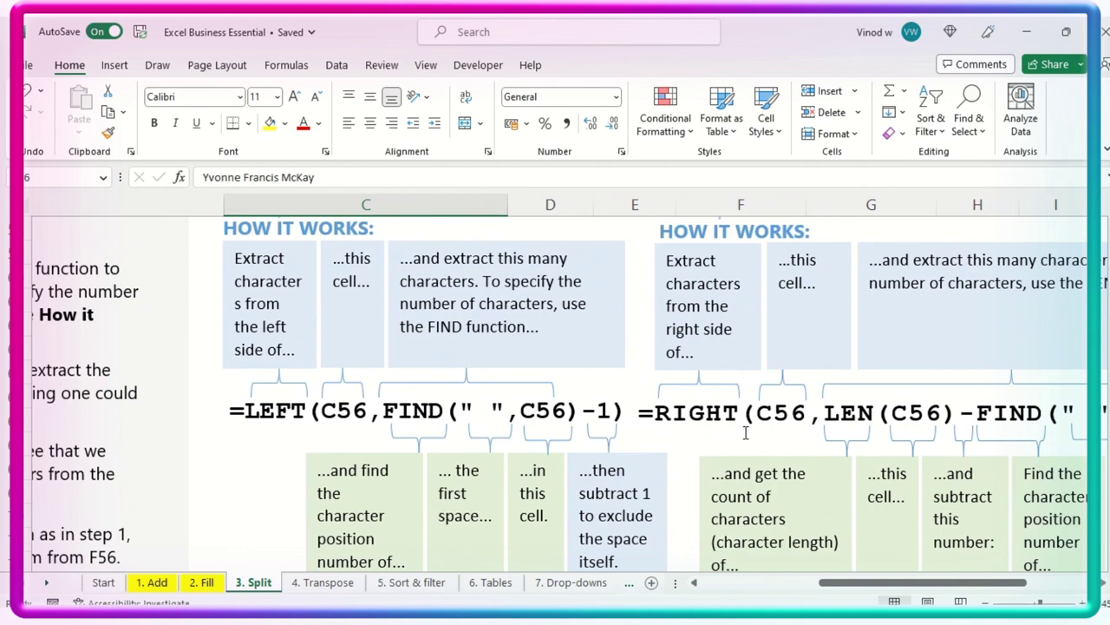
pyautogui.moveTo(898, 587); pyautogui.dragTo(963, 580)
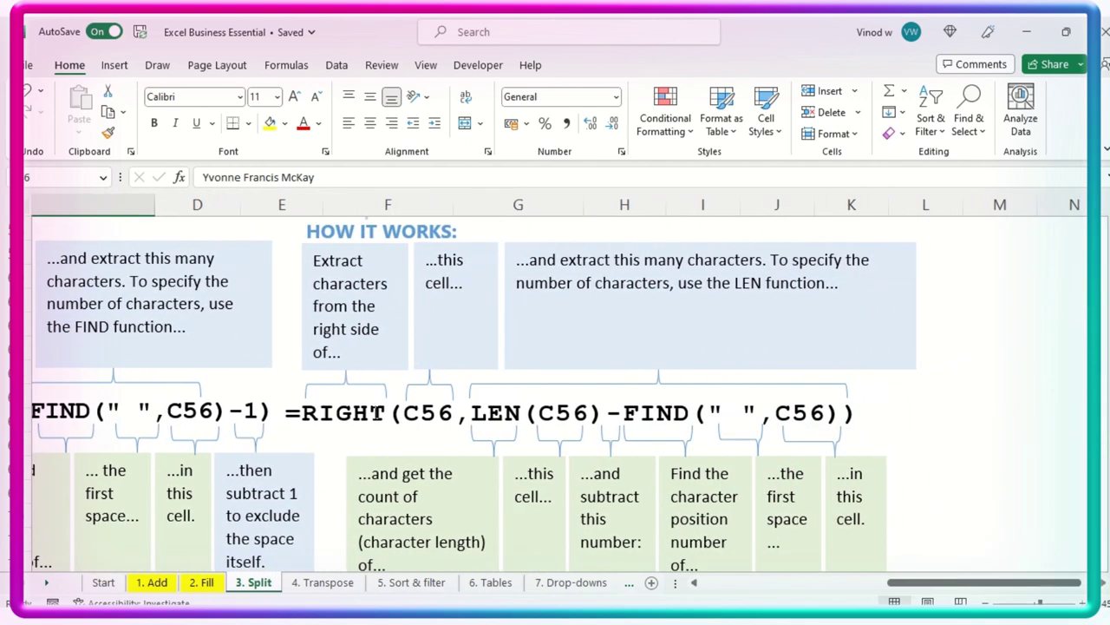
pyautogui.click(387, 412)
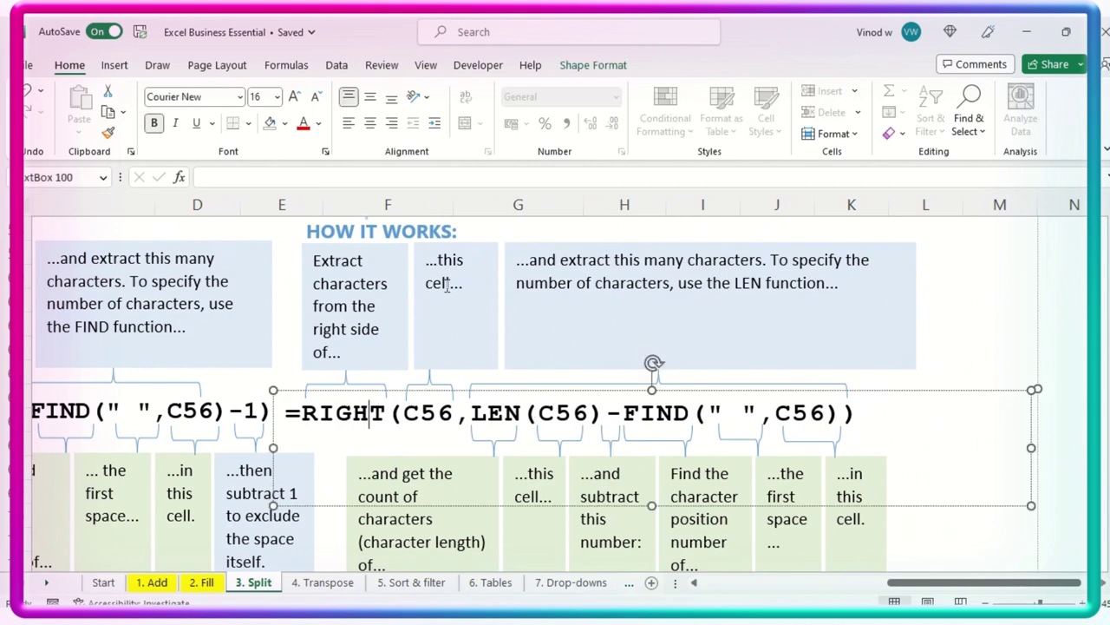
pyautogui.scroll(-1, 447, 286)
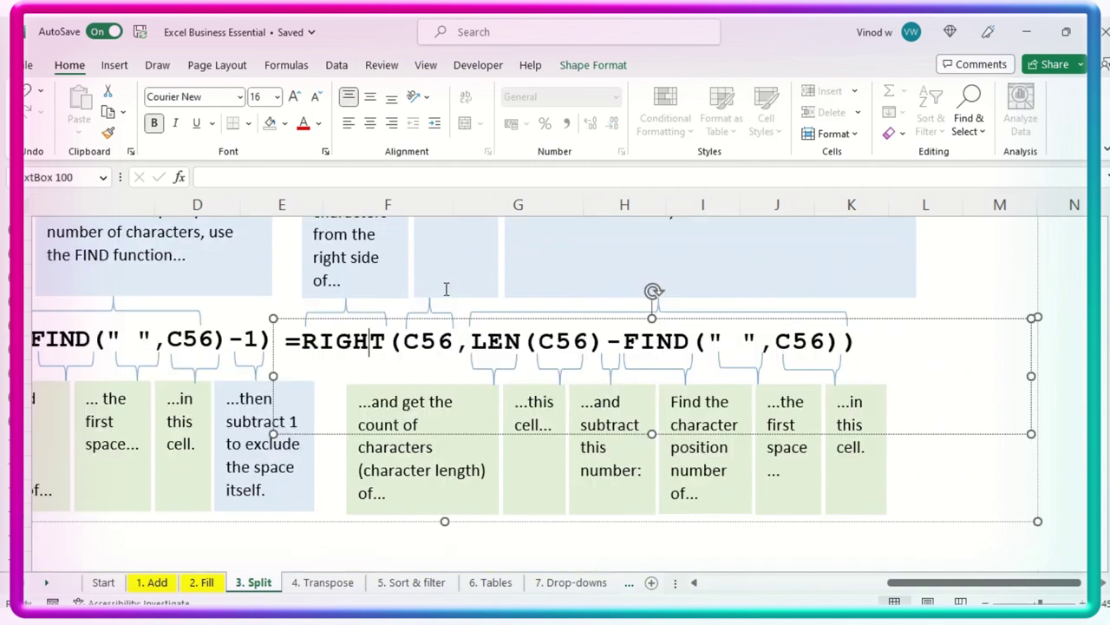
pyautogui.hscroll(3, 372, 287)
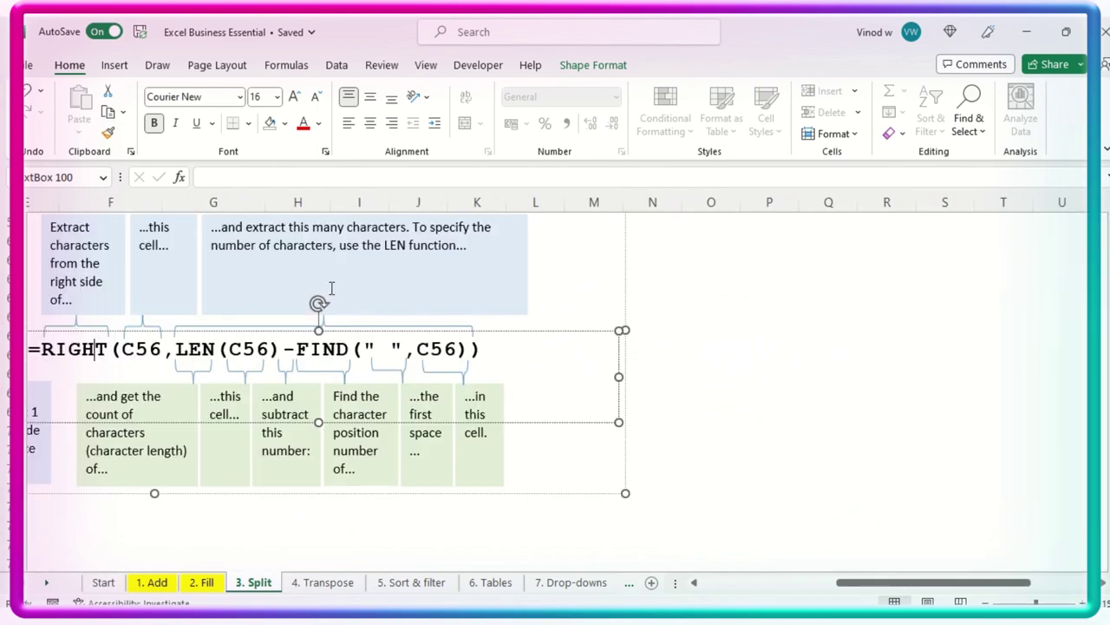
# Leave the RIGHT formula diagram and review the delimiter section with its Text to Columns command, returning to the start of the sheet
pyautogui.press('Escape')
pyautogui.press('Escape')
pyautogui.press('Left')
pyautogui.press('Left')
pyautogui.press('Left')
pyautogui.press('Left')
pyautogui.press('Left')
pyautogui.press('Left')
pyautogui.press('Left')
pyautogui.press('Left')
pyautogui.press('Left')
pyautogui.press('Left')
pyautogui.press('Left')
pyautogui.press('Left')
pyautogui.press('Left')
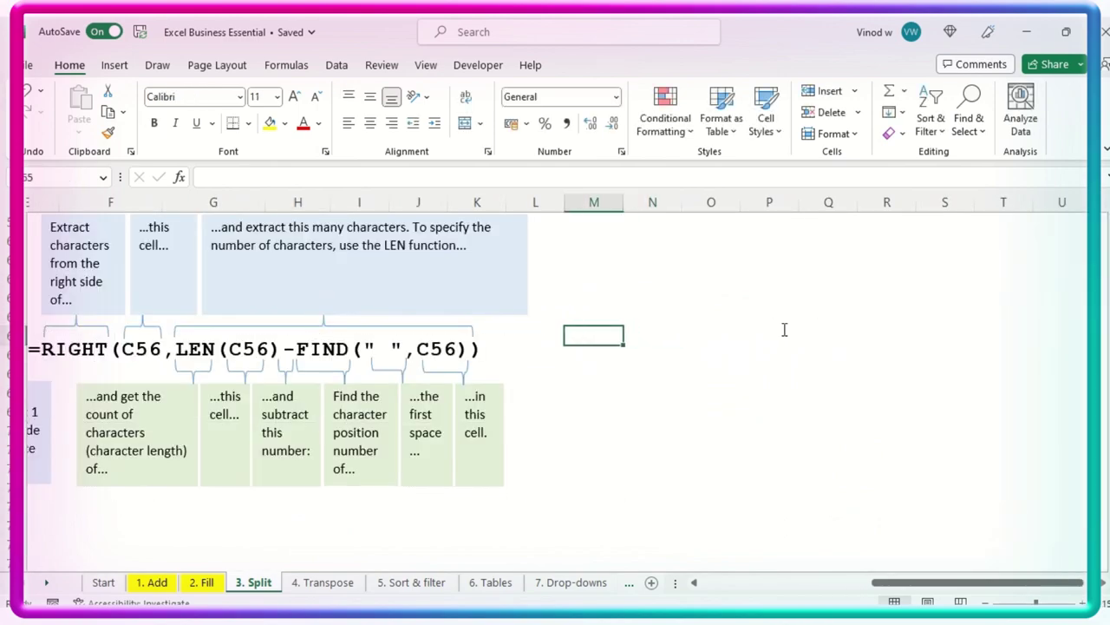
pyautogui.scroll(18, 751, 322)
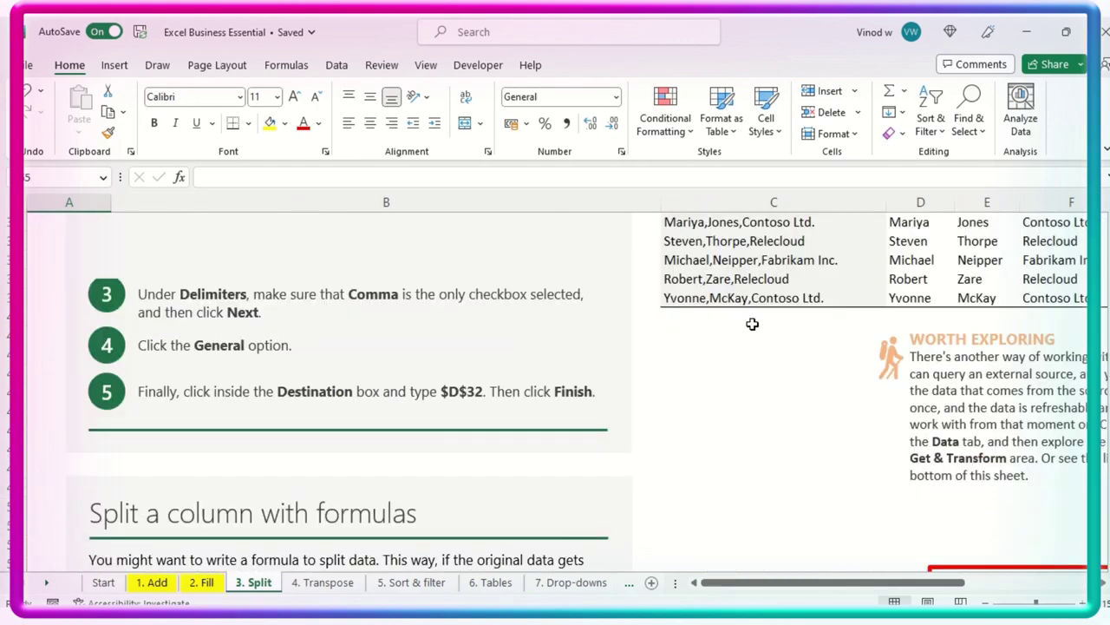
pyautogui.click(337, 66)
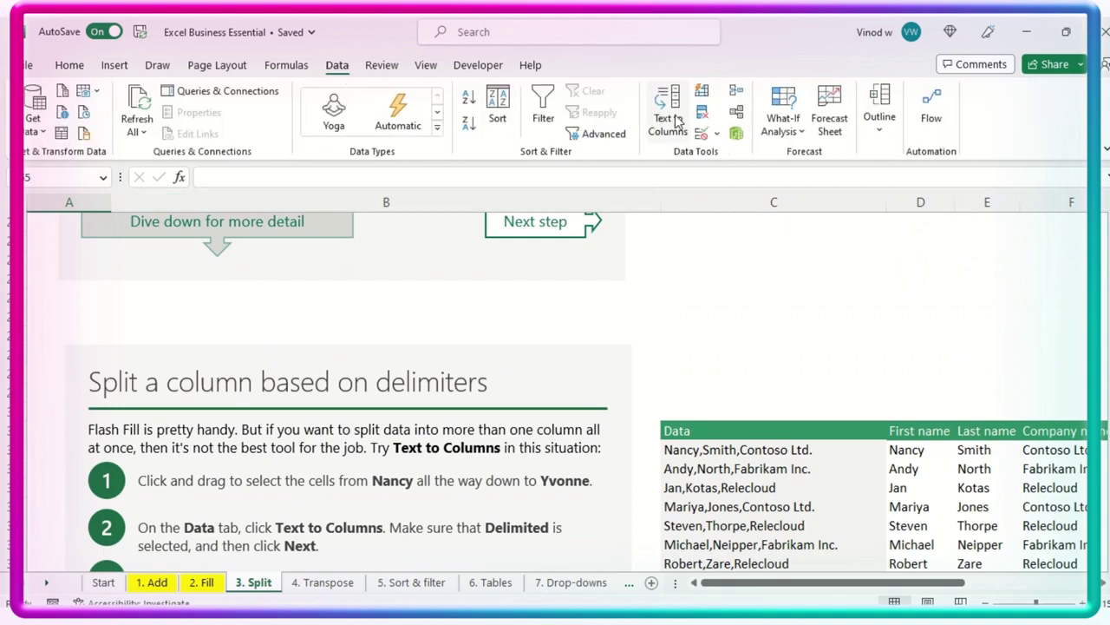
pyautogui.click(642, 260)
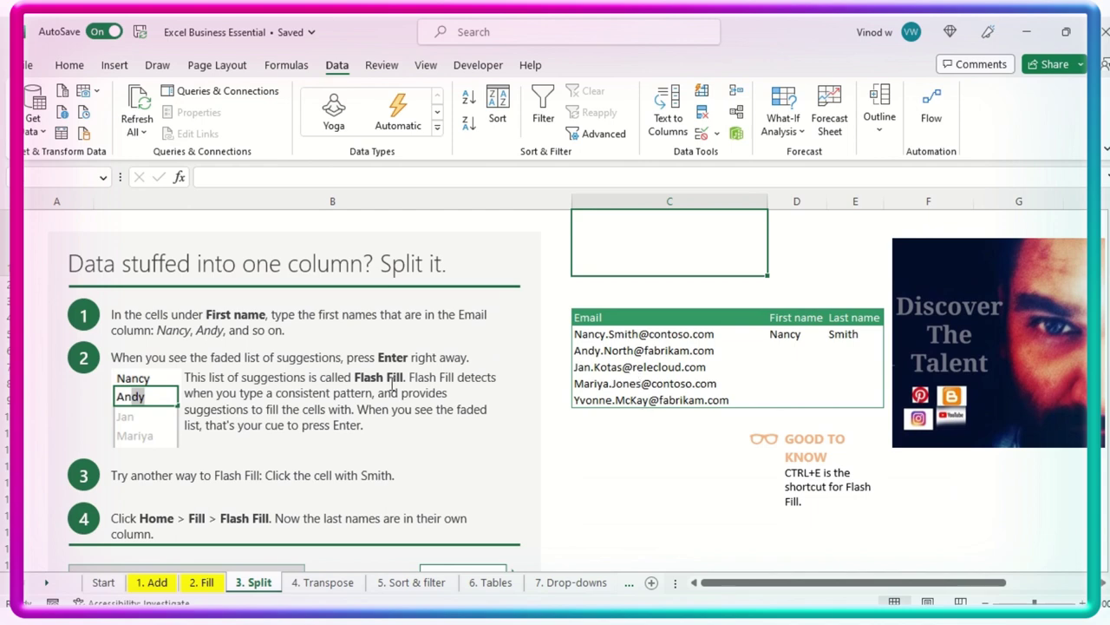
# Bold the "CTRL+E is the shortcut for Flash Fill." text in the Good to Know note
pyautogui.click(786, 480)
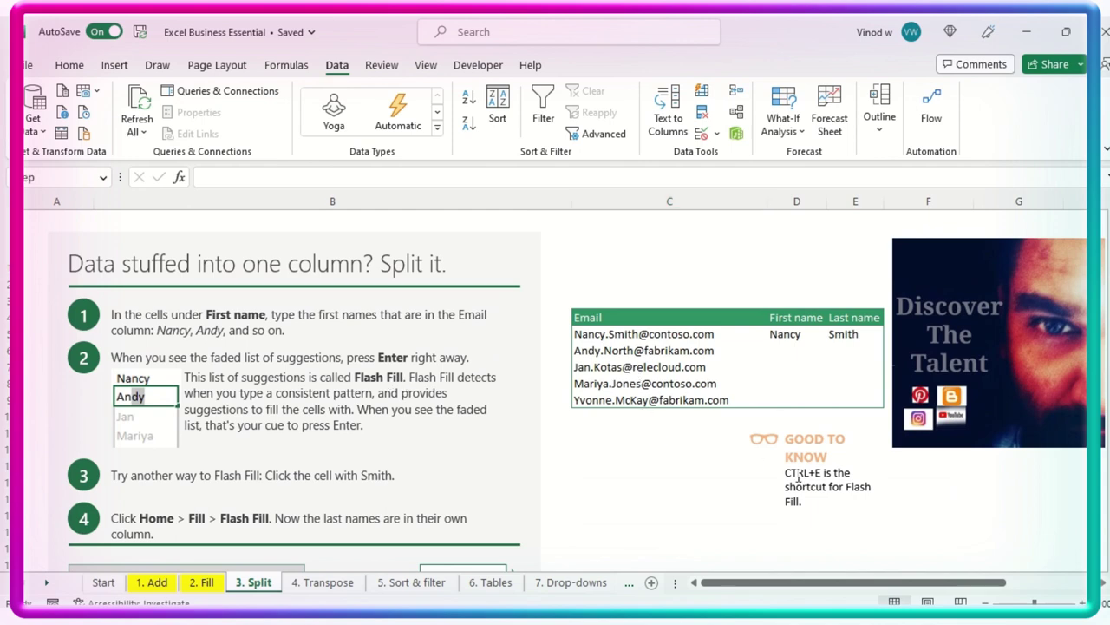
pyautogui.moveTo(786, 473); pyautogui.dragTo(839, 514)
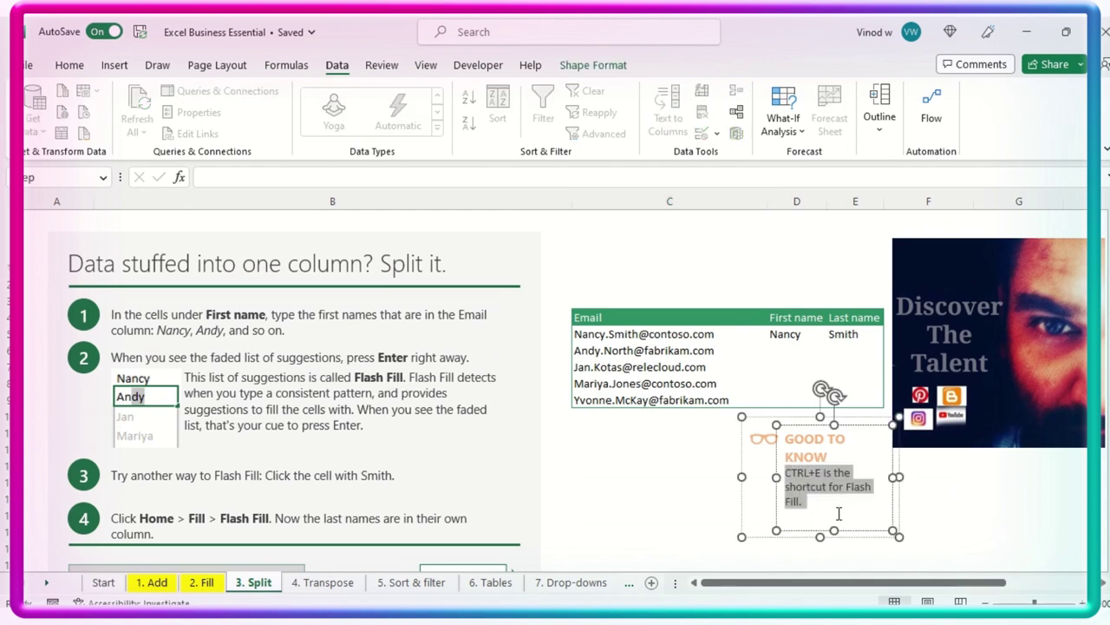
pyautogui.hotkey('ctrl', 'b')
pyautogui.click(651, 466)
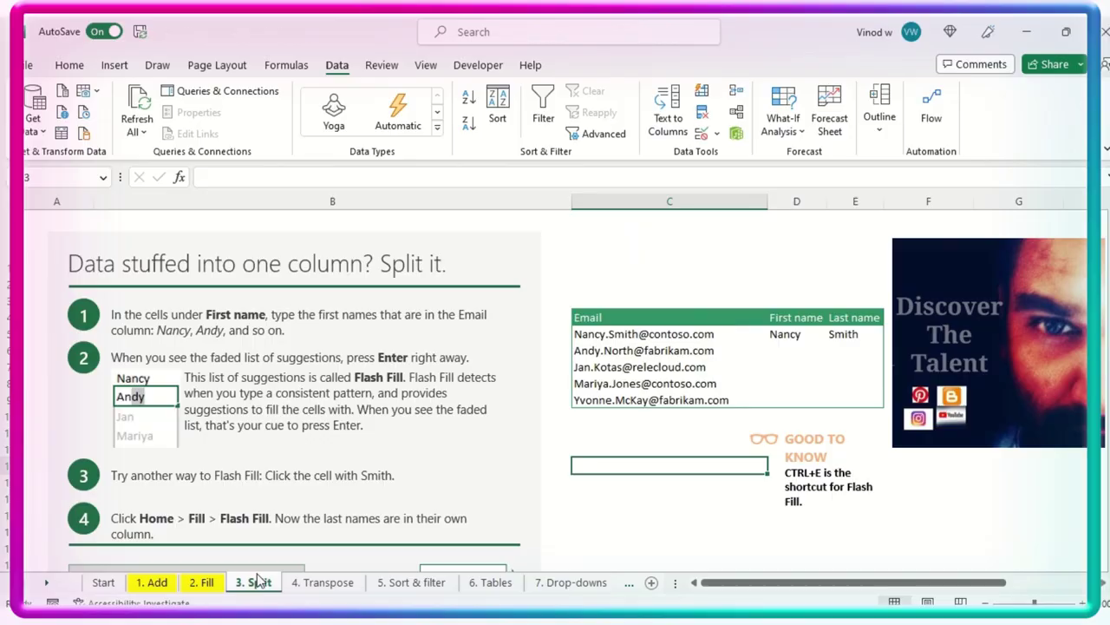
# Set the tab color of the "3. Split" sheet to yellow, matching the Add and Fill sheets
pyautogui.rightClick(251, 585)
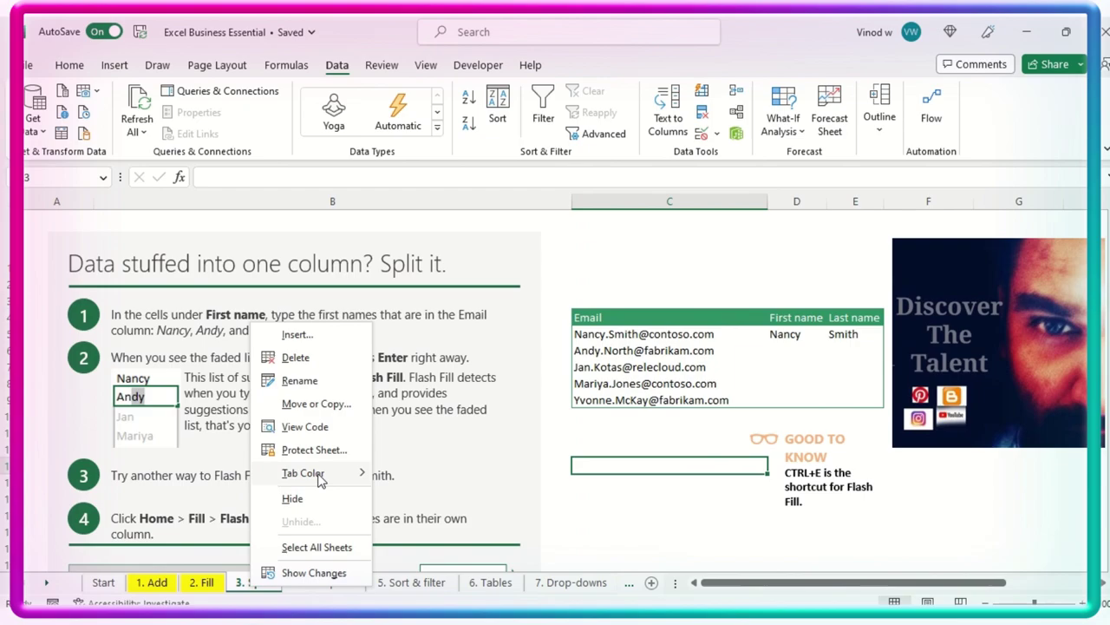
pyautogui.moveTo(322, 473)
pyautogui.click(421, 495)
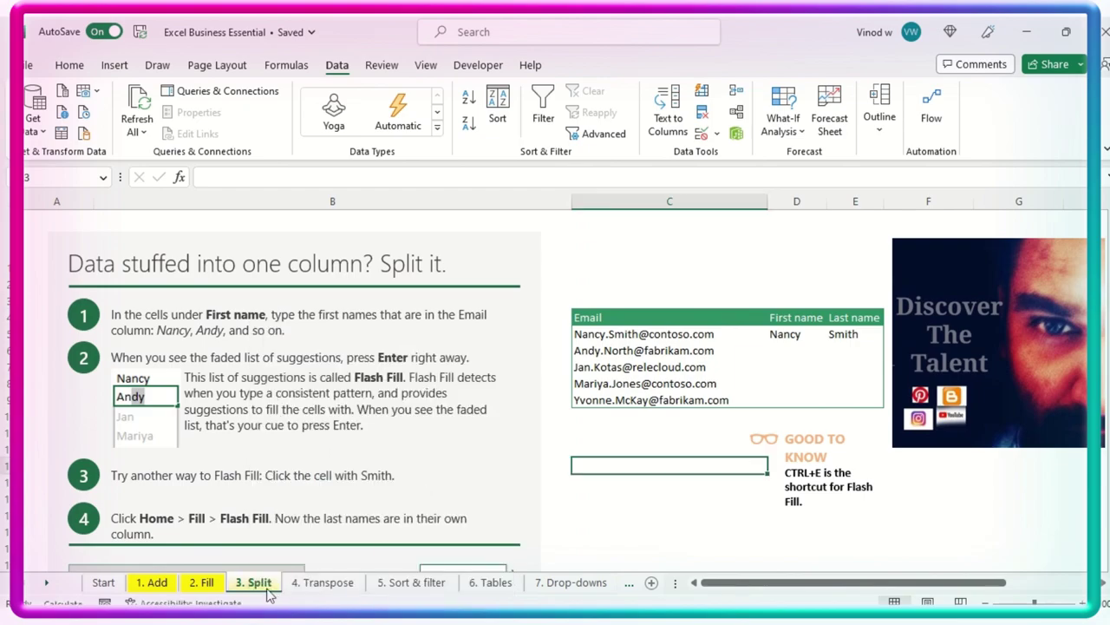